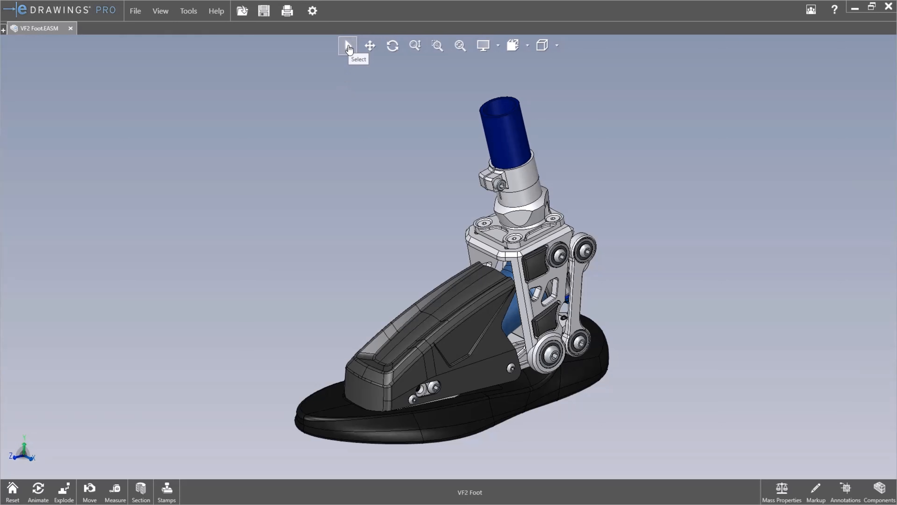
Pan and rotate the foot assembly, and zoom in on the area around the upper pivot bolts
left_click(370, 45)
left_click_drag(450, 178, 428, 176)
left_click(392, 46)
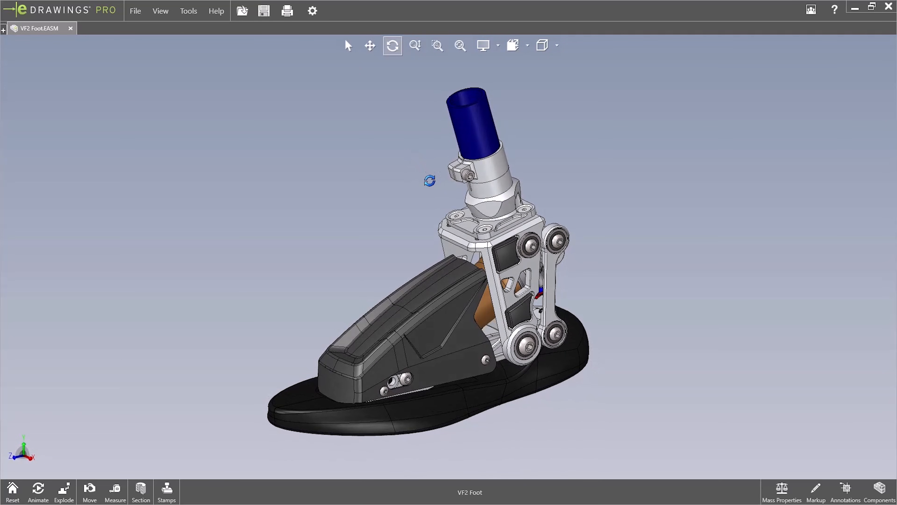
left_click(438, 46)
left_click_drag(565, 229, 498, 306)
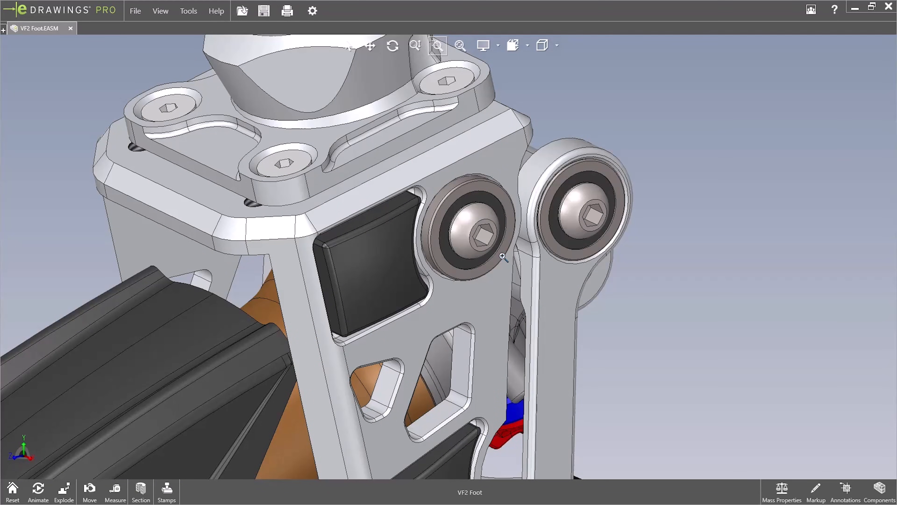
Turn on ambient occlusion and inspect the shading around the bracket's bolts
left_click(498, 46)
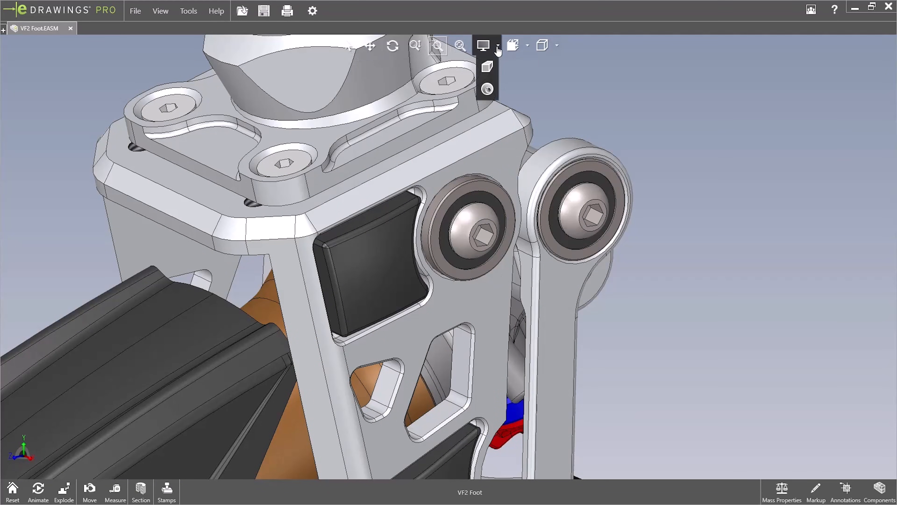
left_click(488, 89)
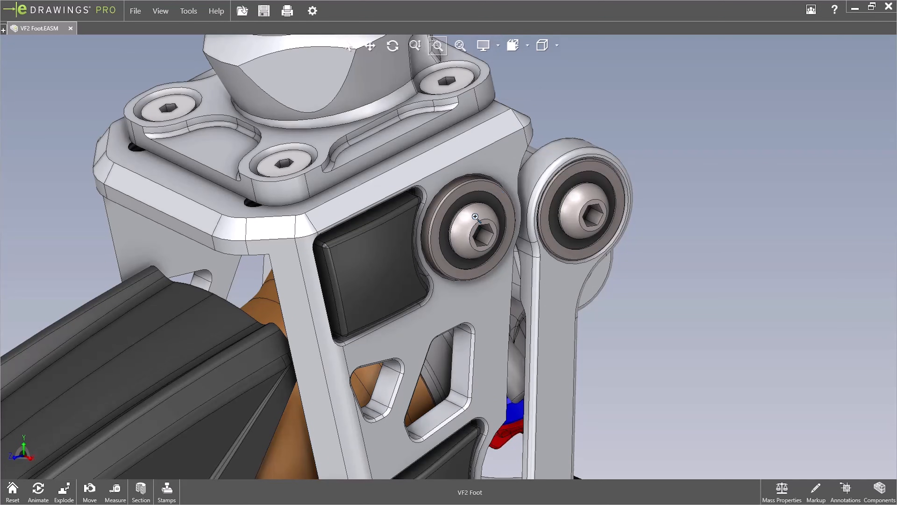
mouse_move(475, 216)
middle_mouse_down()
mouse_move(523, 215)
mouse_move(490, 212)
middle_mouse_up()
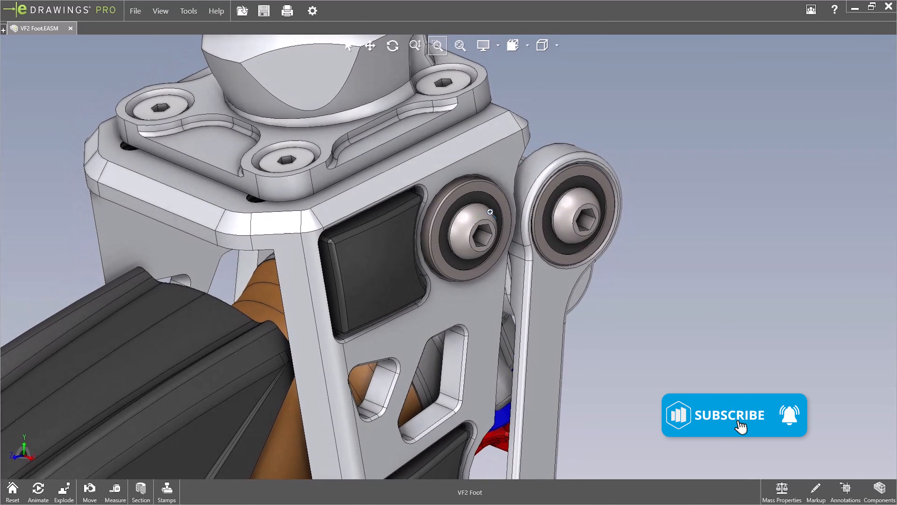
scroll(490, 212, "down", 5)
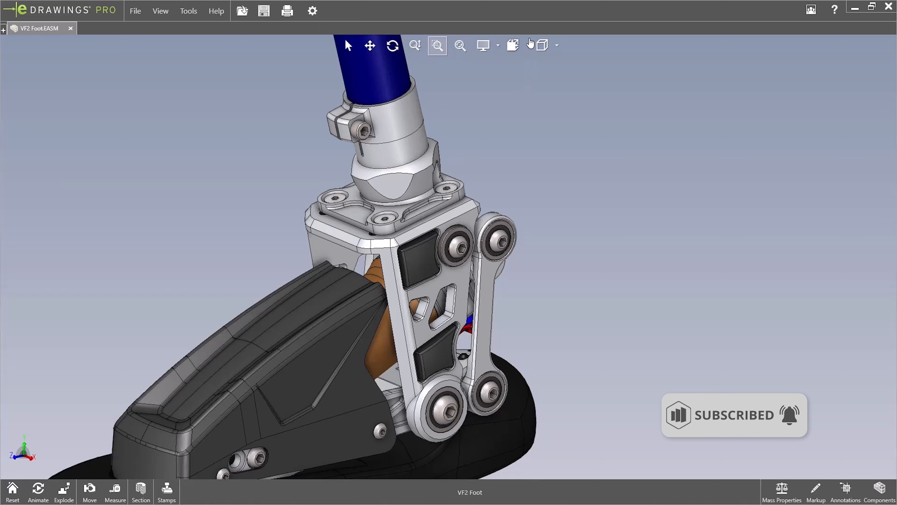
View the foot assembly from the front, bottom and right, and finish in the isometric orientation
left_click(529, 45)
left_click(501, 87)
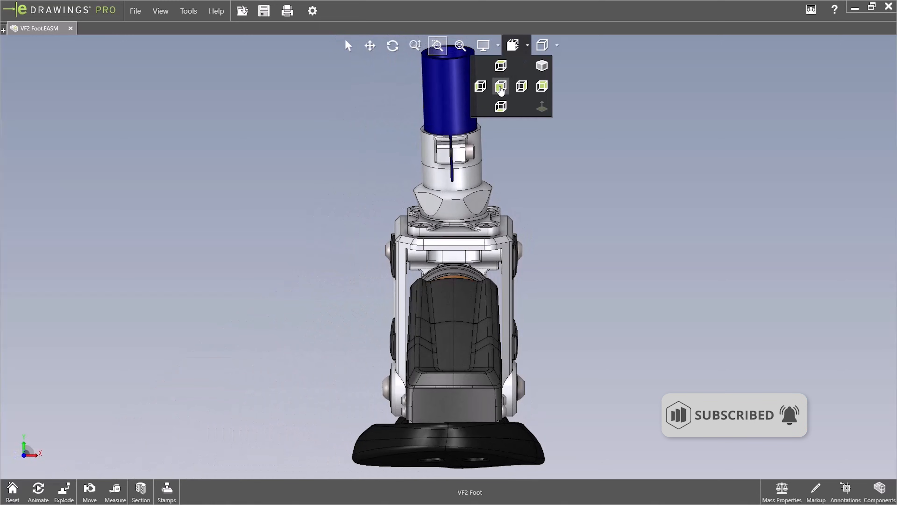
left_click(501, 106)
left_click(519, 91)
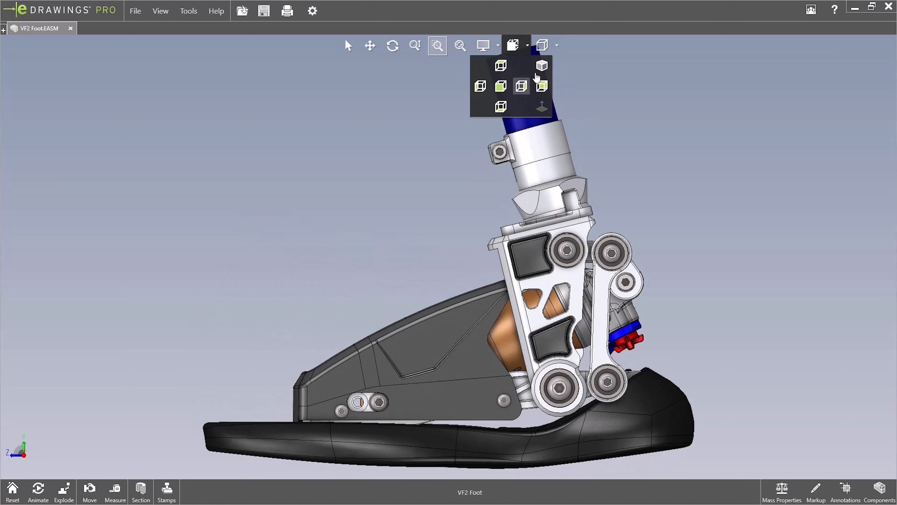
left_click(542, 66)
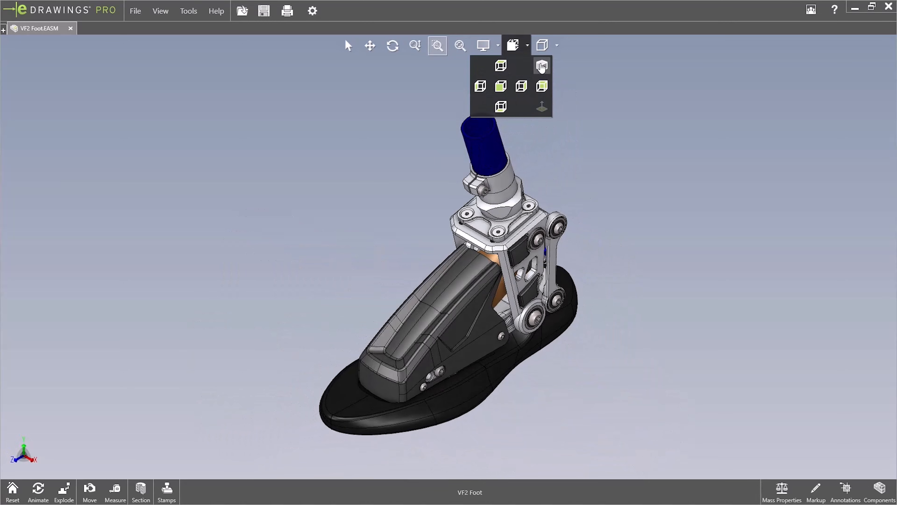
Preview each display style on the model, return to shaded with edges, and reset the position and orientation
left_click(556, 45)
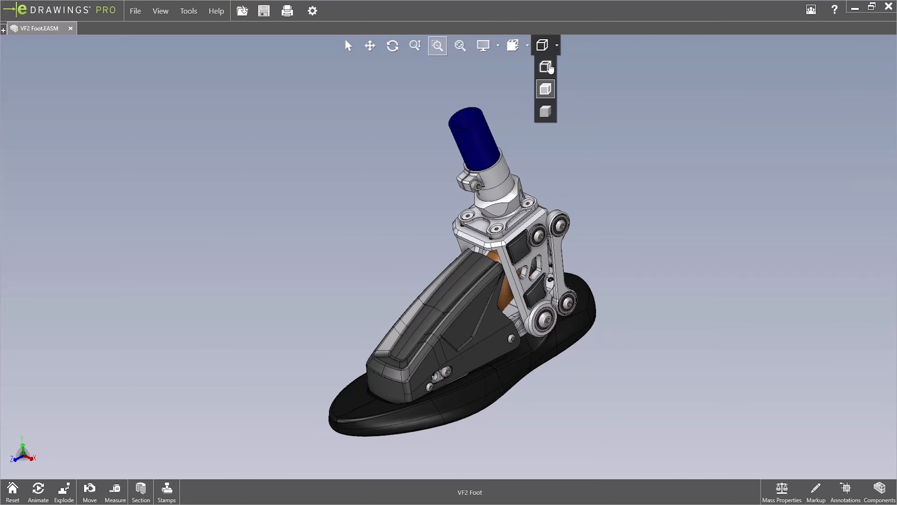
left_click(549, 67)
left_click(557, 45)
left_click(547, 88)
left_click(556, 45)
left_click(548, 112)
left_click(547, 48)
left_click(546, 90)
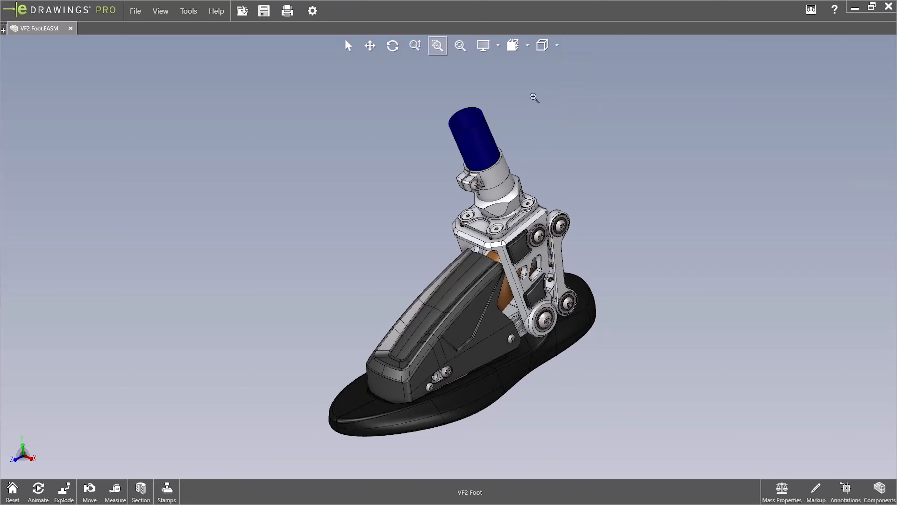
left_click(12, 491)
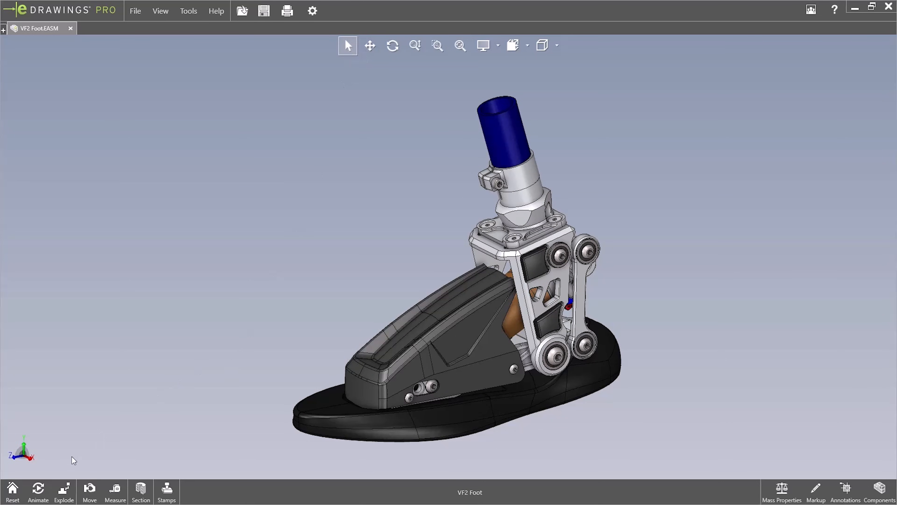
Play the model's view animation, stop it, and reset the model
left_click(38, 491)
left_click(37, 469)
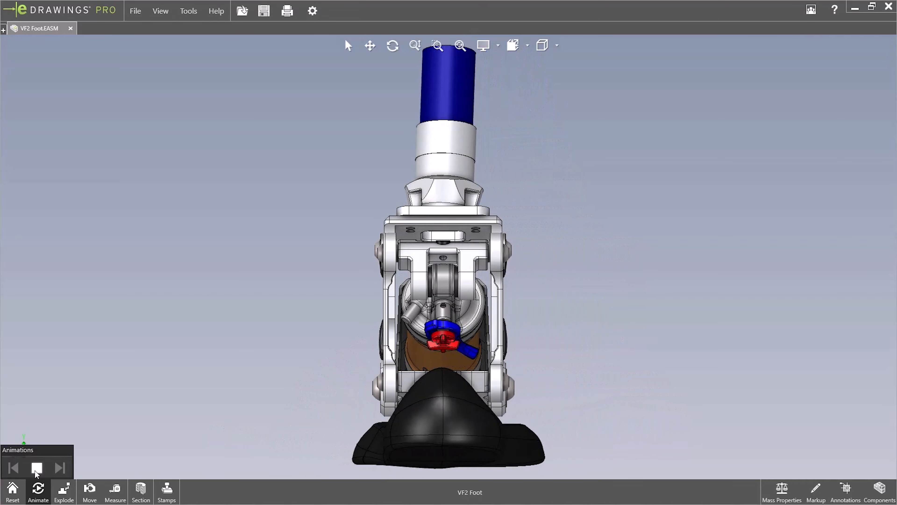
left_click(35, 471)
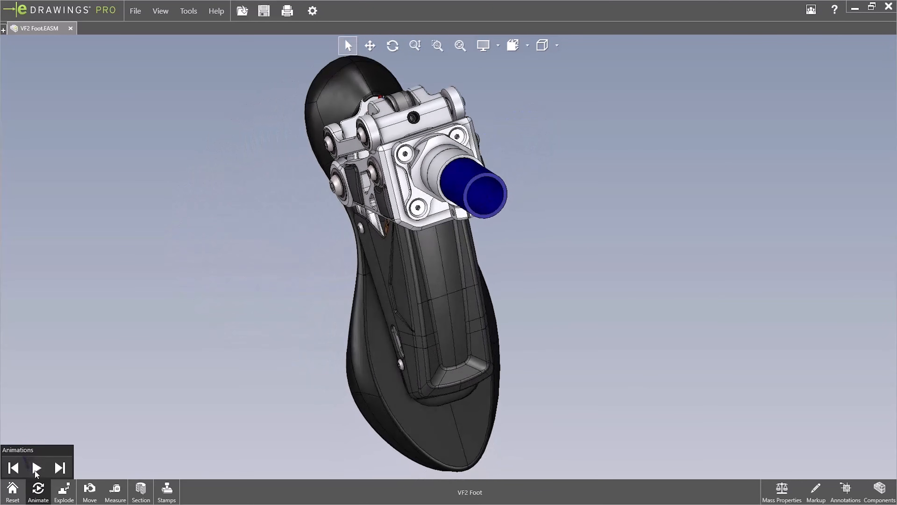
left_click(13, 490)
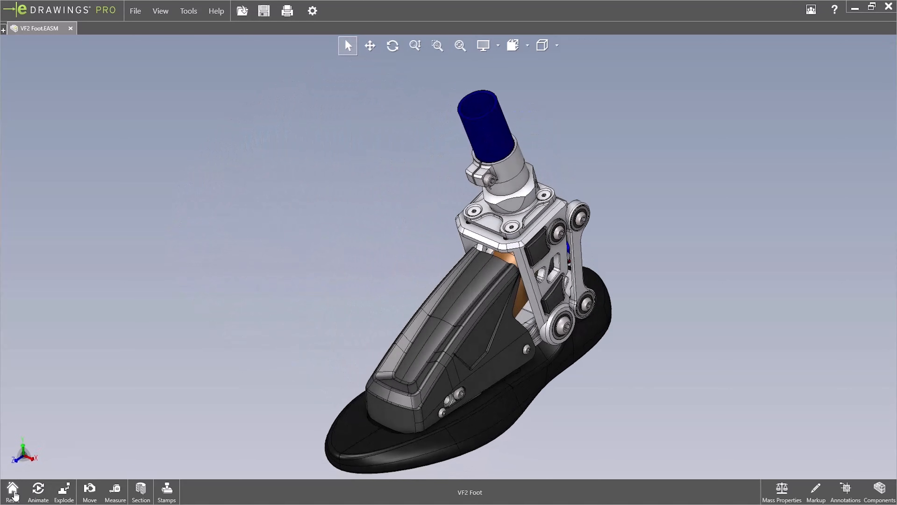
Explode the assembly with Exploded View2, collapse it completely, and reset the model
left_click(64, 493)
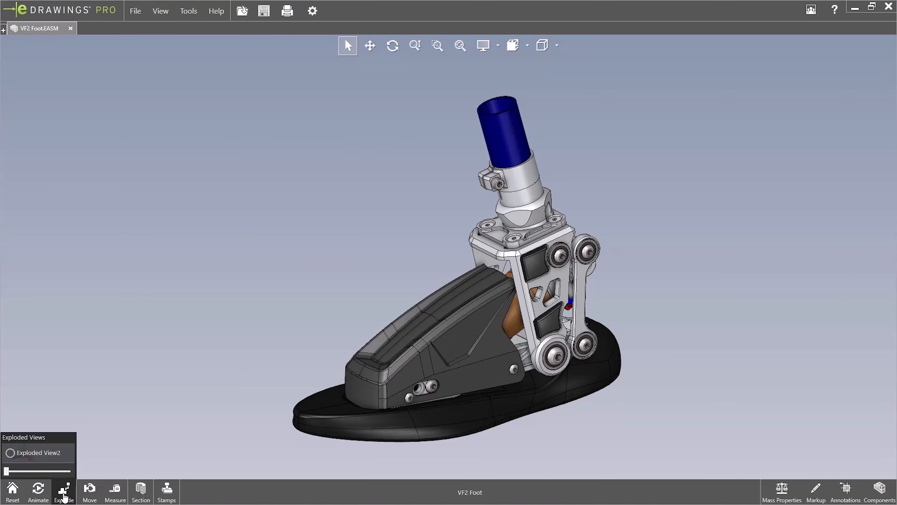
left_click(56, 496)
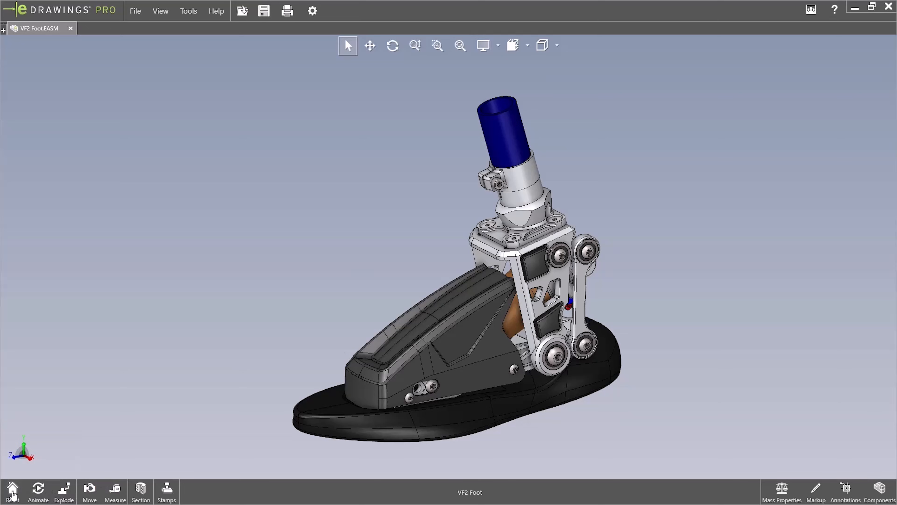
left_click(61, 495)
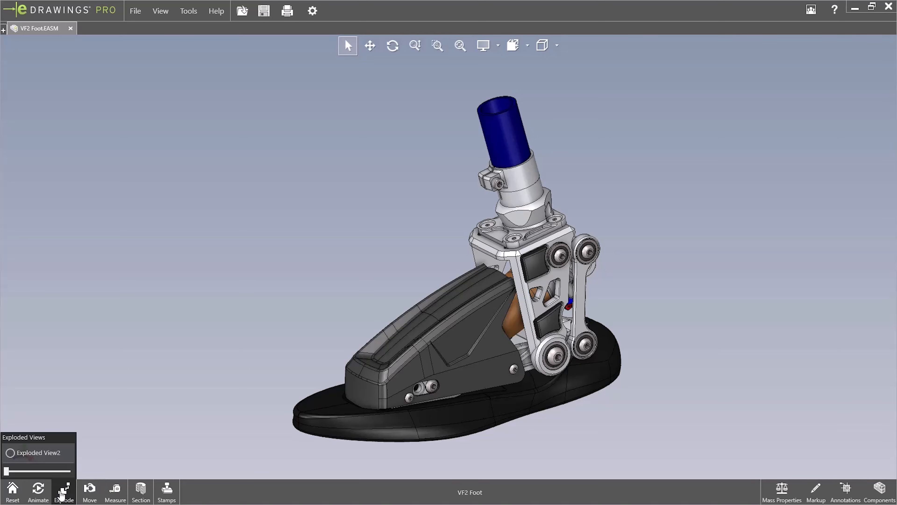
left_click(10, 453)
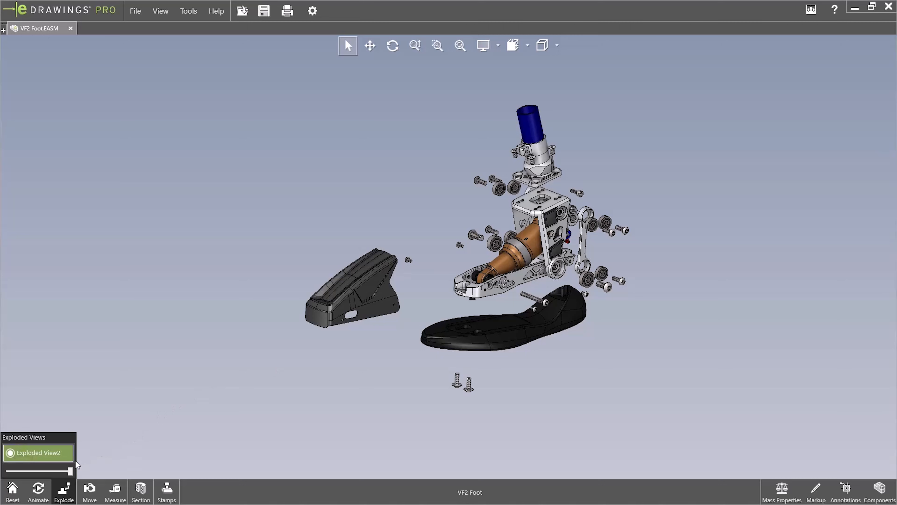
left_click_drag(71, 473, 6, 471)
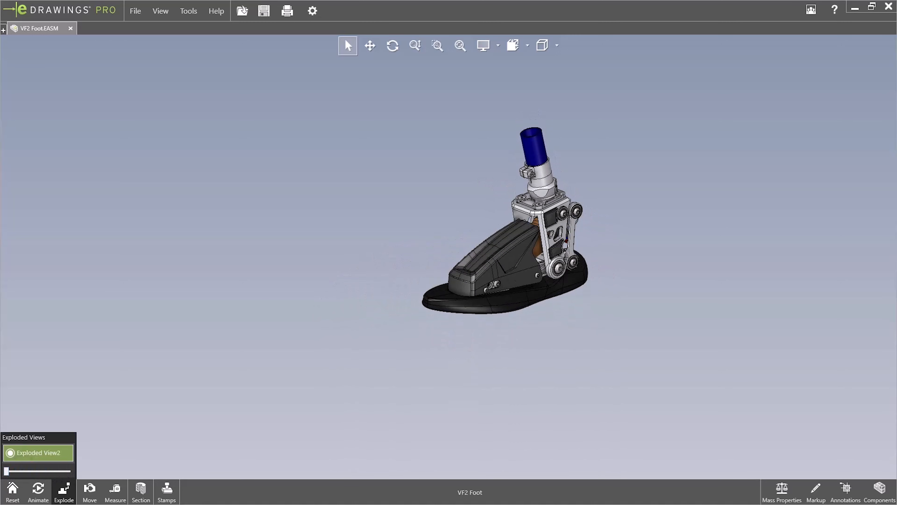
left_click(12, 488)
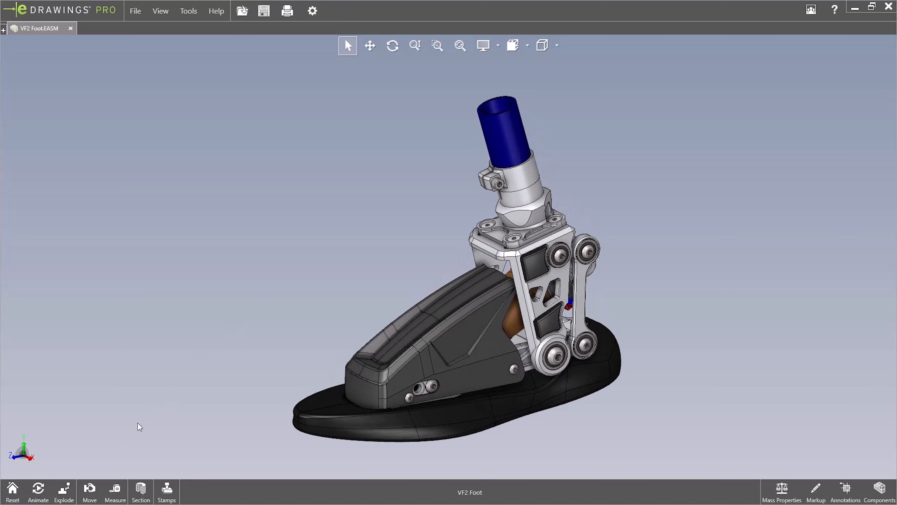
Move the foot guard, link, bracket, shock parts, sole, screw and tube clamp away from the assembly, and reset the model
left_click(90, 489)
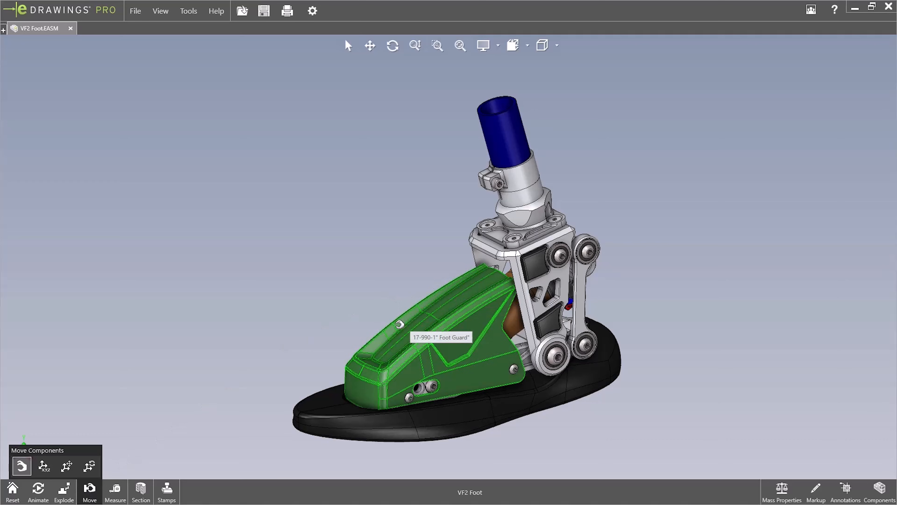
left_click_drag(403, 324, 211, 283)
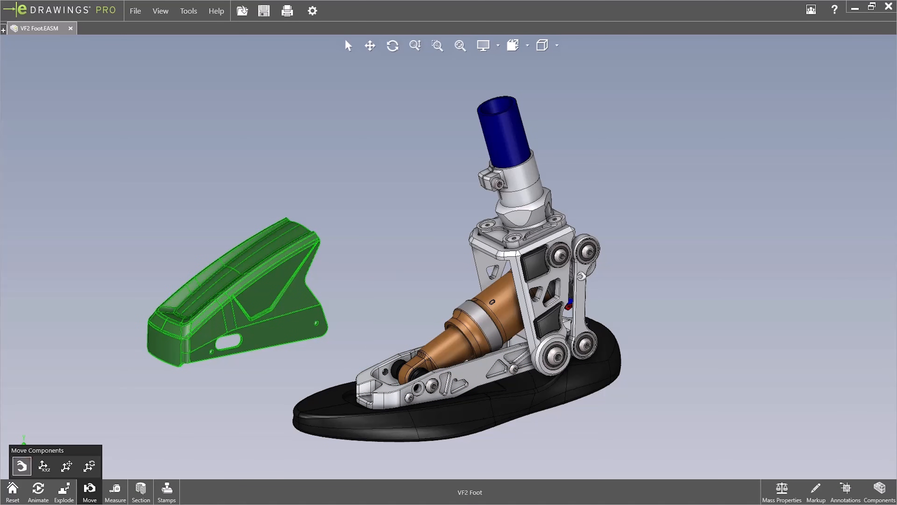
left_click_drag(581, 297, 701, 289)
left_click_drag(530, 252, 598, 164)
left_click_drag(493, 304, 389, 166)
left_click_drag(457, 315, 305, 390)
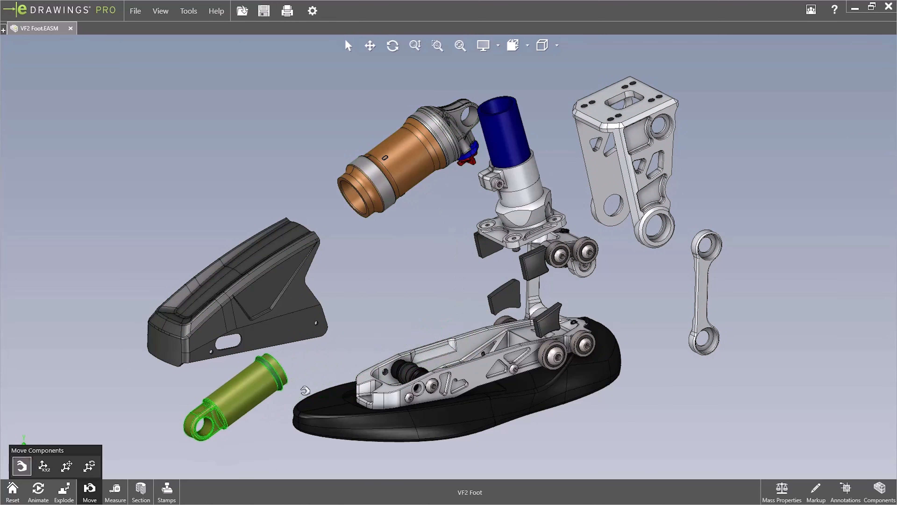
left_click_drag(496, 390, 505, 453)
mouse_move(548, 226)
middle_mouse_down()
mouse_move(569, 203)
mouse_move(572, 170)
mouse_move(561, 224)
middle_mouse_up()
left_click_drag(507, 200, 221, 164)
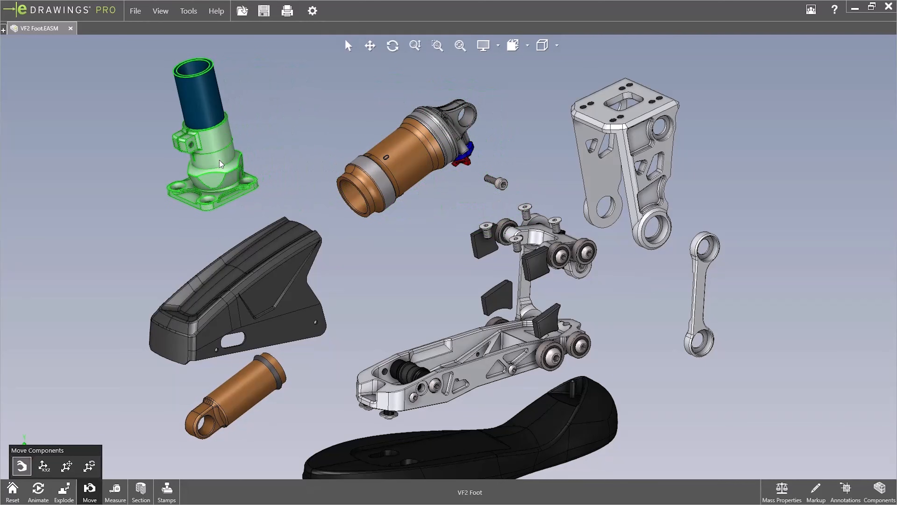
mouse_move(552, 236)
middle_mouse_down()
mouse_move(556, 268)
mouse_move(557, 232)
middle_mouse_up()
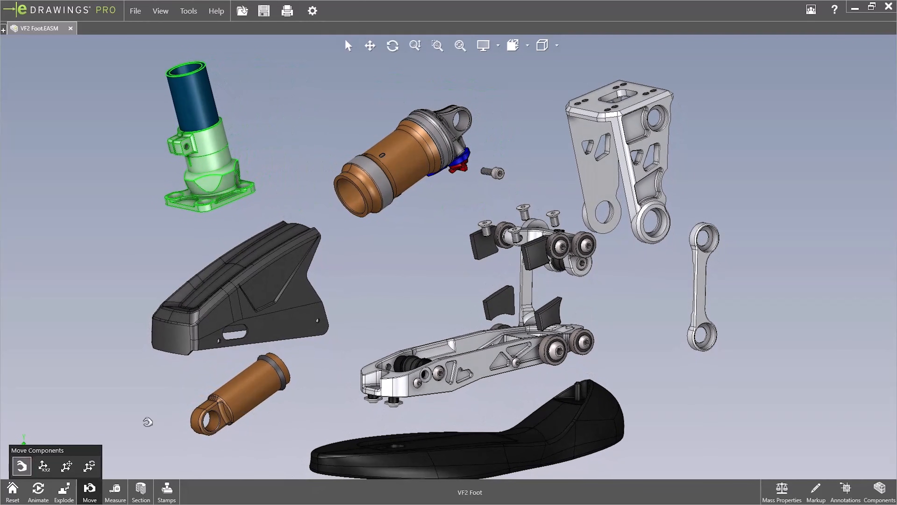
left_click(12, 490)
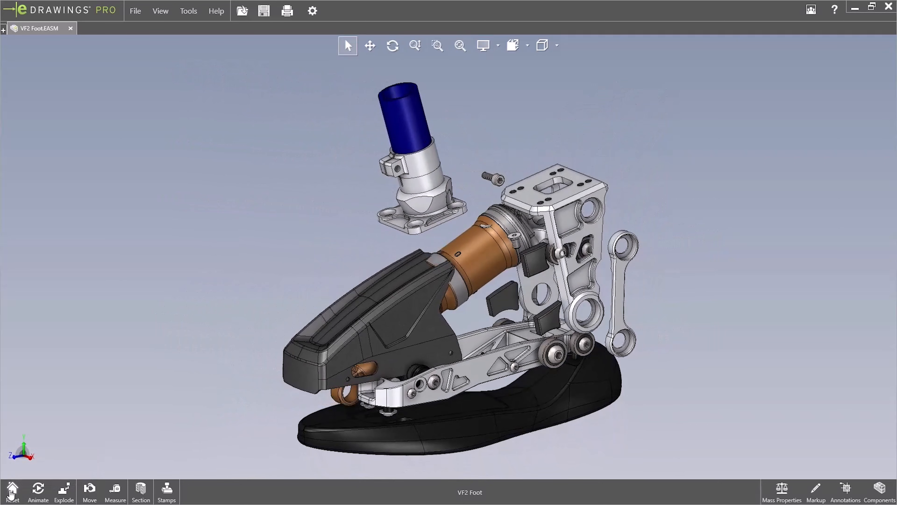
Select the foot guard, show its XYZ move values, return to free move, and reset the model
left_click(89, 489)
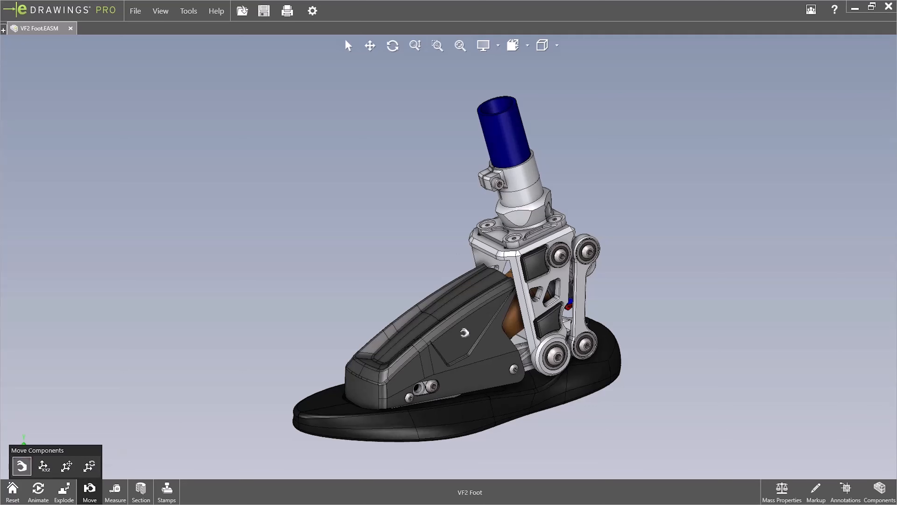
left_click(450, 345)
left_click(44, 466)
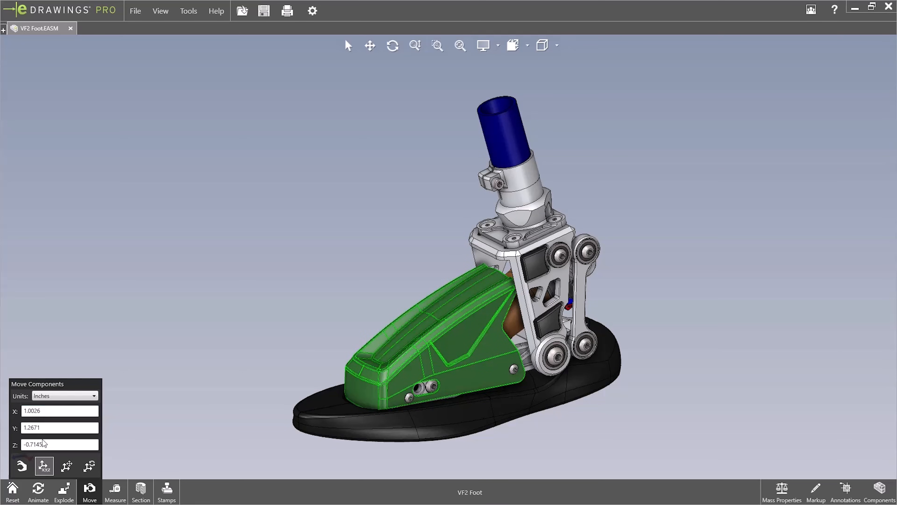
left_click(22, 466)
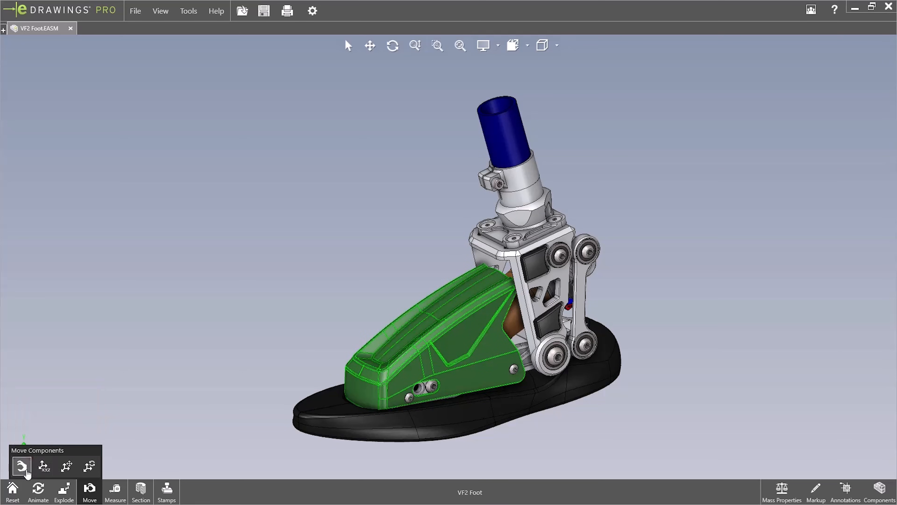
left_click(13, 489)
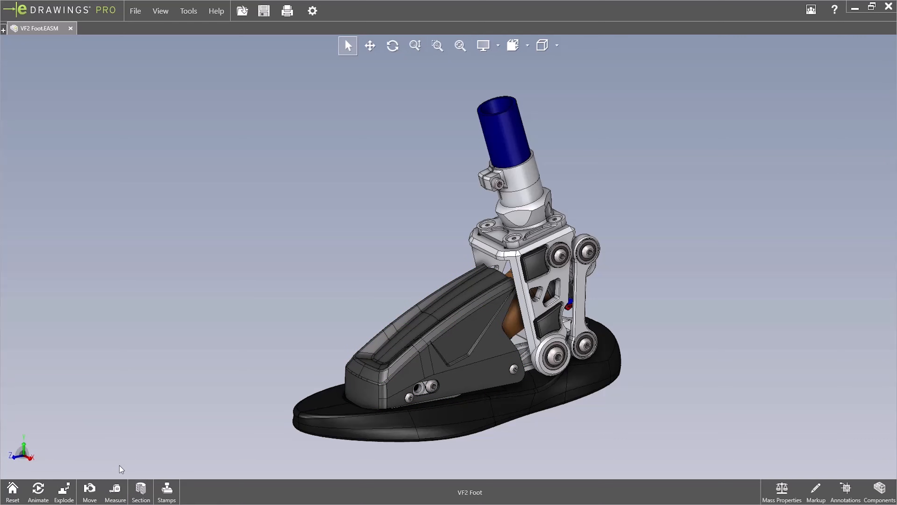
Measure the center-to-center distance between the circular bearing edges at the top of the bracket and the rear link
left_click(115, 492)
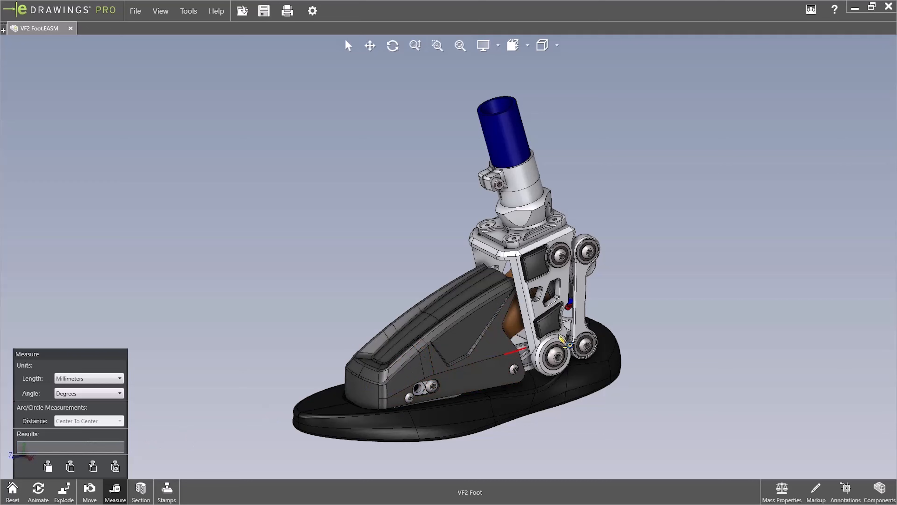
scroll(632, 244, "down", 3)
scroll(594, 252, "down", 1)
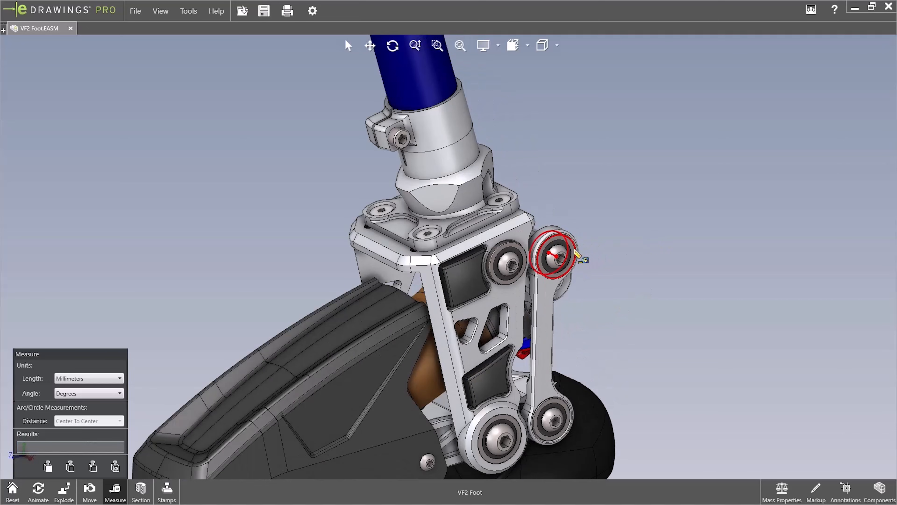
left_click(519, 267)
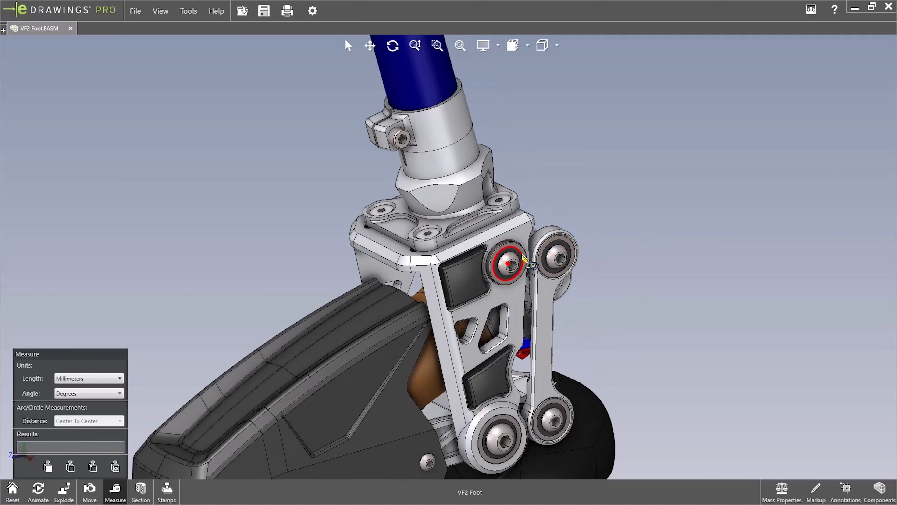
left_click(560, 243)
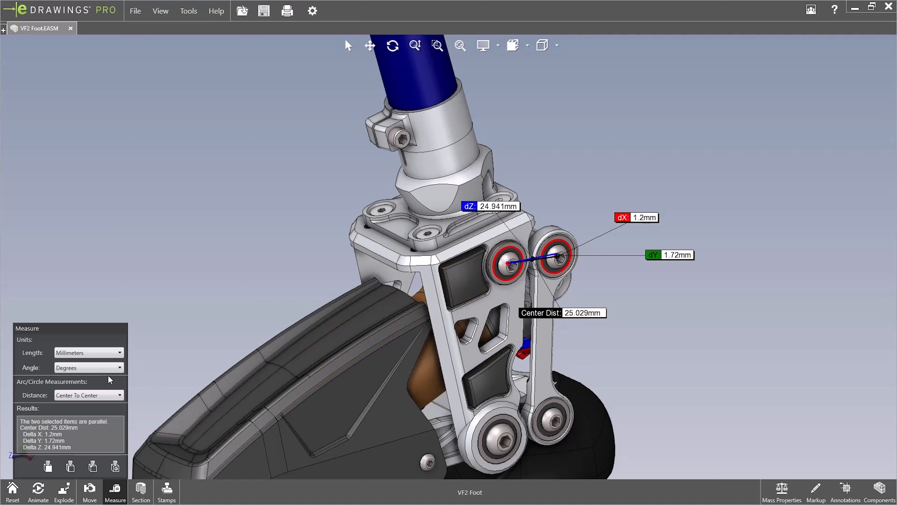
Measure the minimum and maximum distances between the two selected bearing circles, and clear the selection
left_click(100, 394)
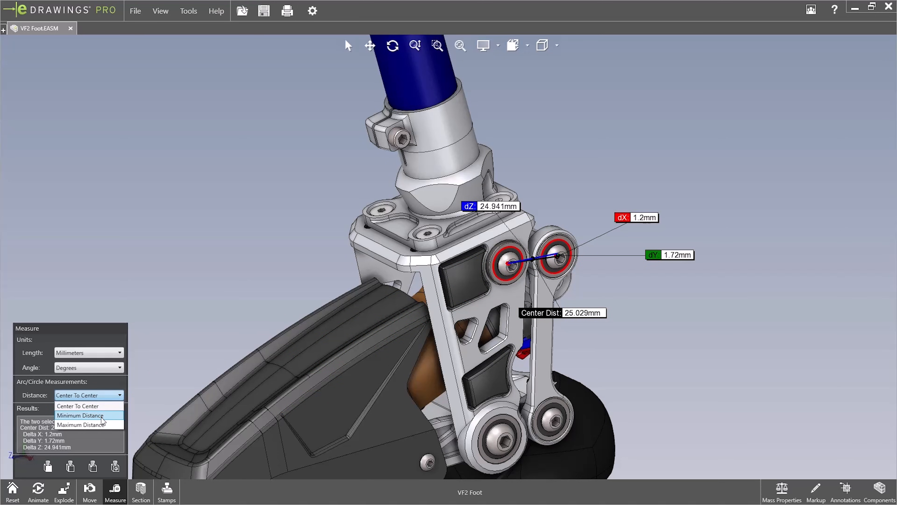
left_click(102, 417)
left_click(97, 394)
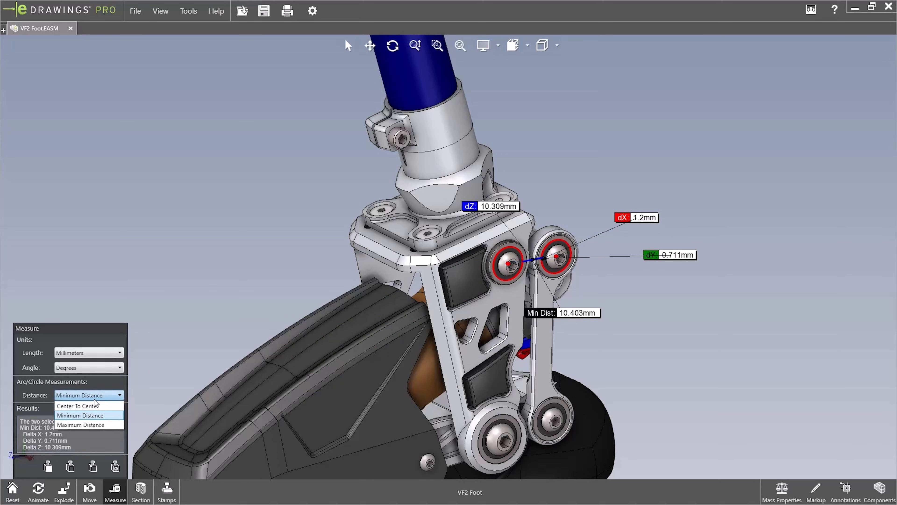
left_click(94, 423)
left_click(78, 395)
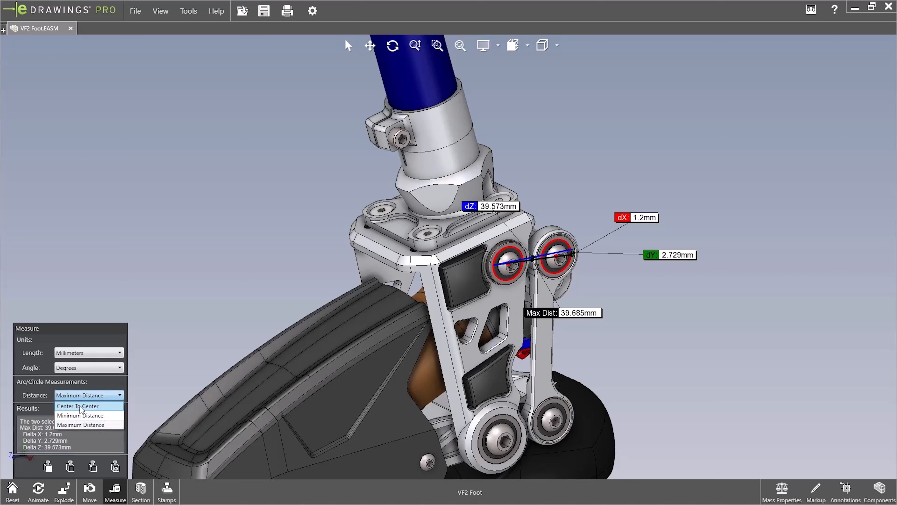
left_click(297, 261)
Select the bracket's side face and the rear link's outer face for measuring, and clear the selection
scroll(298, 261, "up", 2)
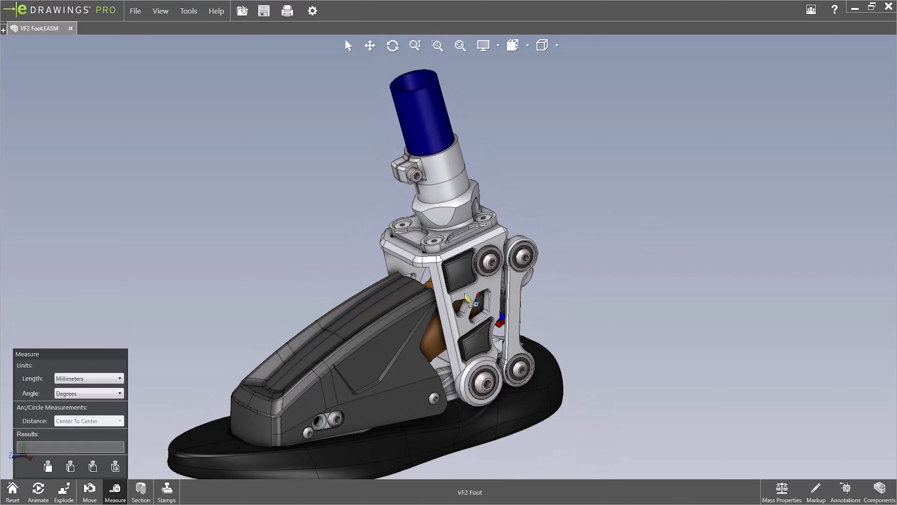
left_click(498, 286)
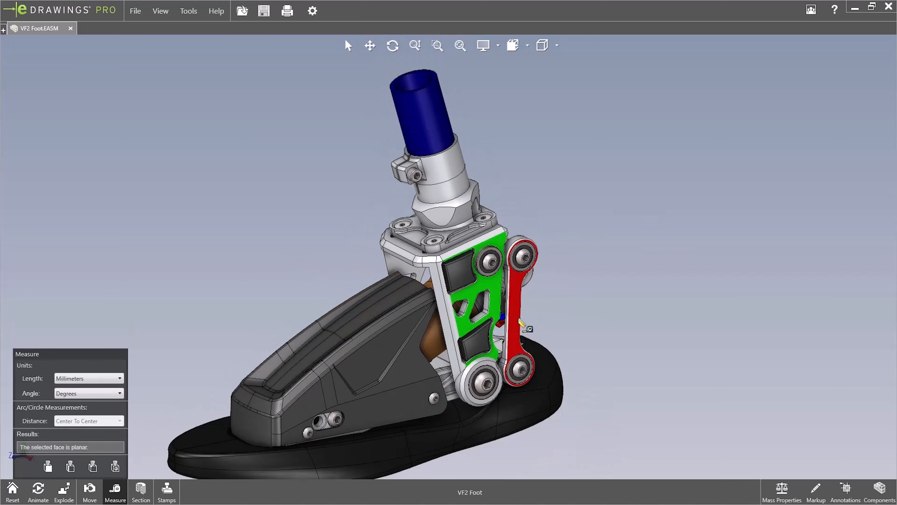
middle_click_drag(514, 283, 216, 214)
left_click(298, 246)
left_click(217, 215)
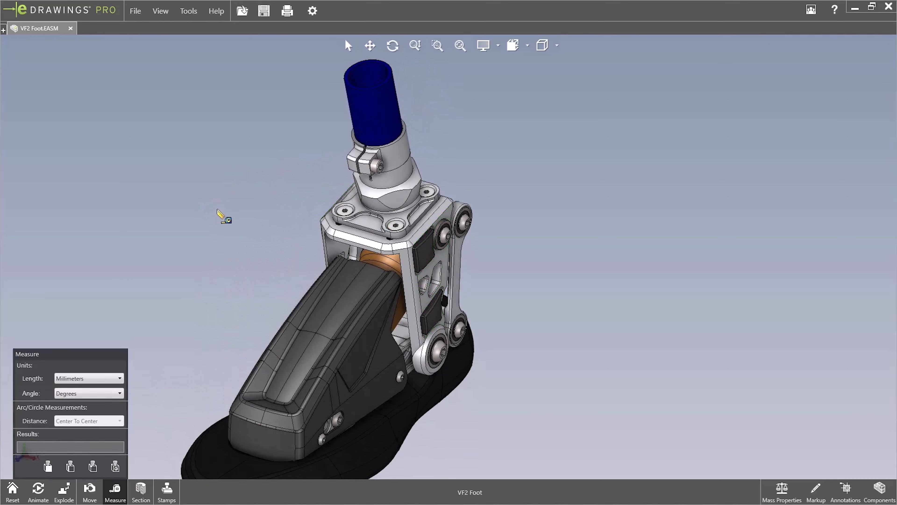
Measure the diameter and depth at a screw recess on the bracket's upper plate, close Measure, and reset the model
left_click(426, 192)
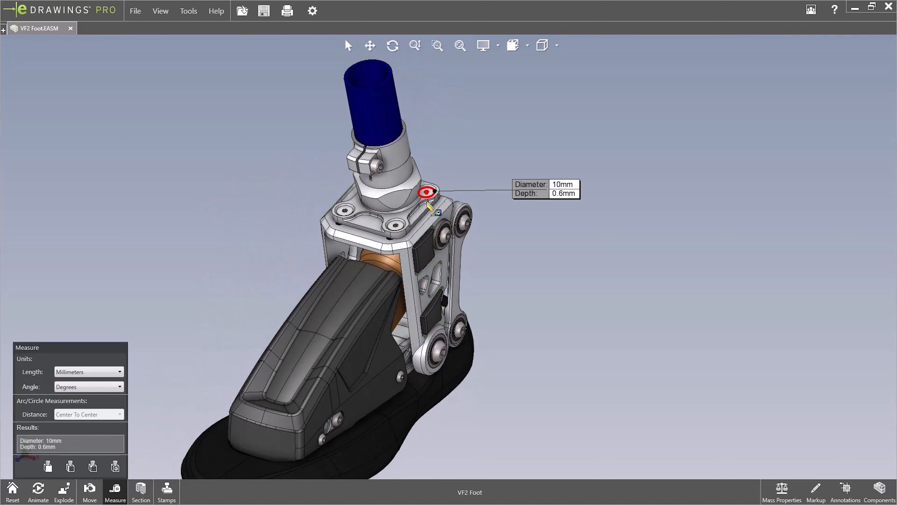
left_click(404, 229)
left_click(538, 293)
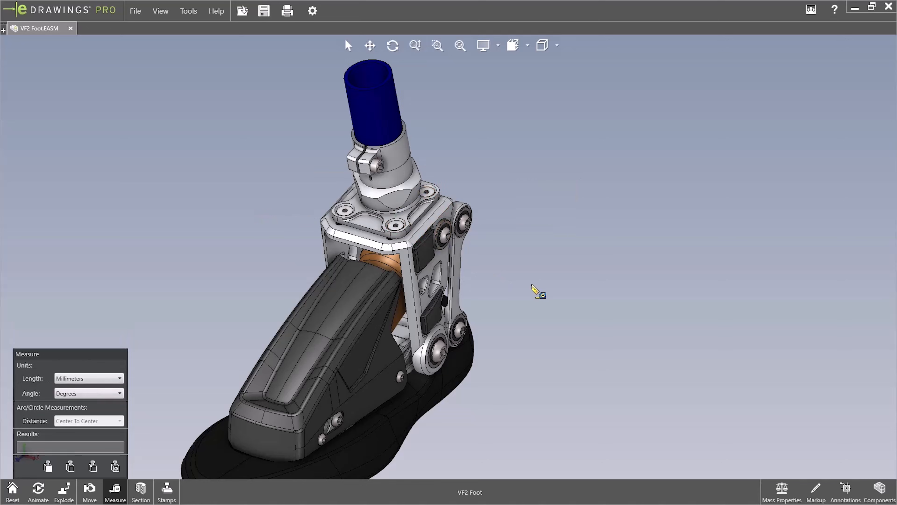
left_click(118, 491)
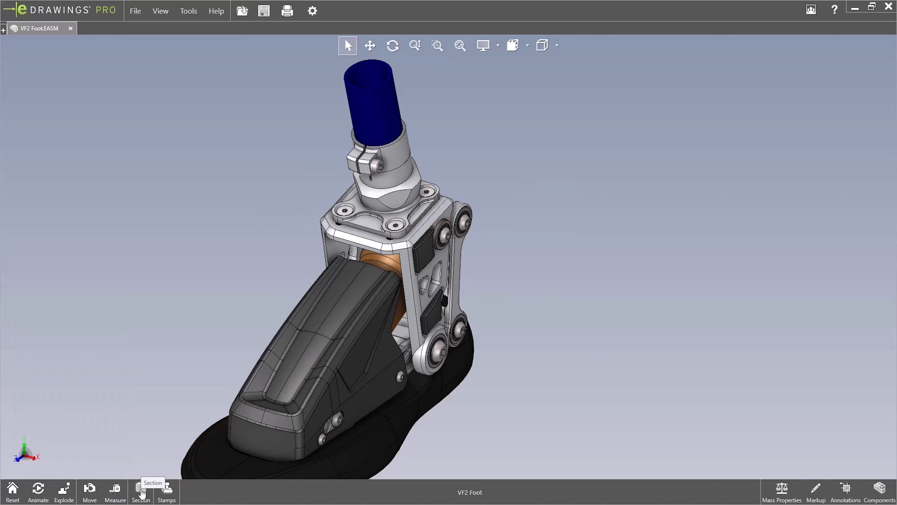
left_click(13, 490)
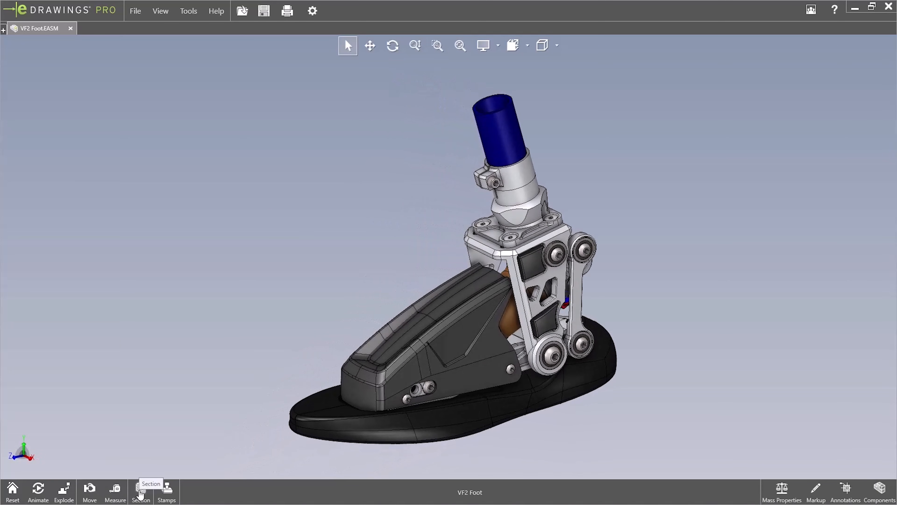
Section the foot crosswise with the first section plane and move the plane through the assembly to the front of the foot guard
left_click(140, 492)
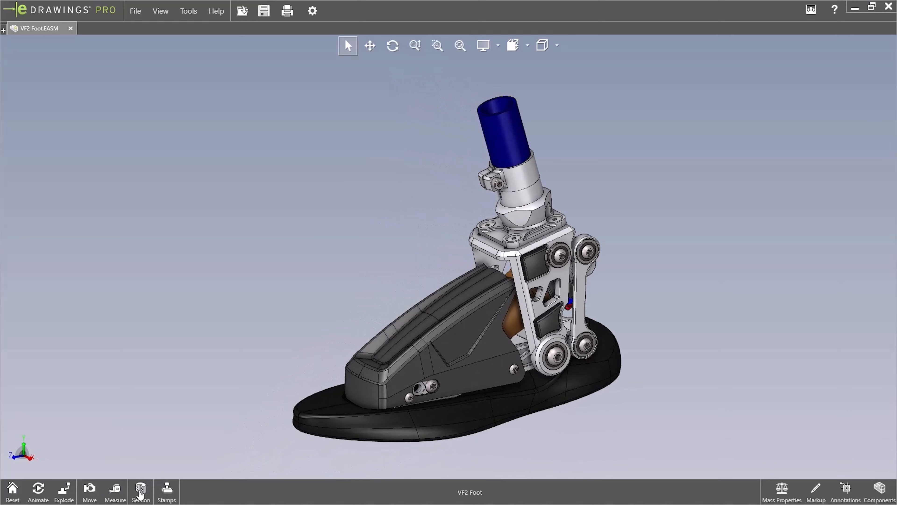
left_click_drag(452, 191, 447, 247)
middle_click_drag(447, 248, 415, 272)
left_click_drag(414, 273, 469, 247)
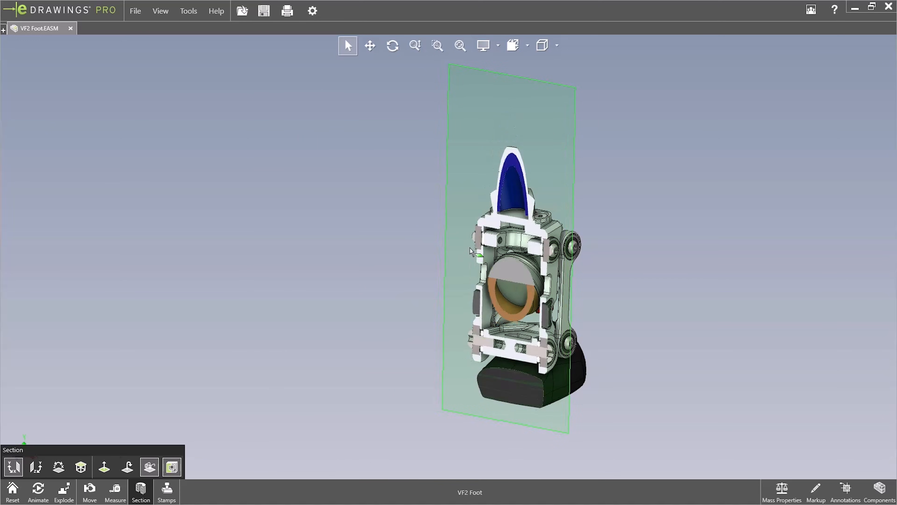
middle_click_drag(552, 177, 296, 336)
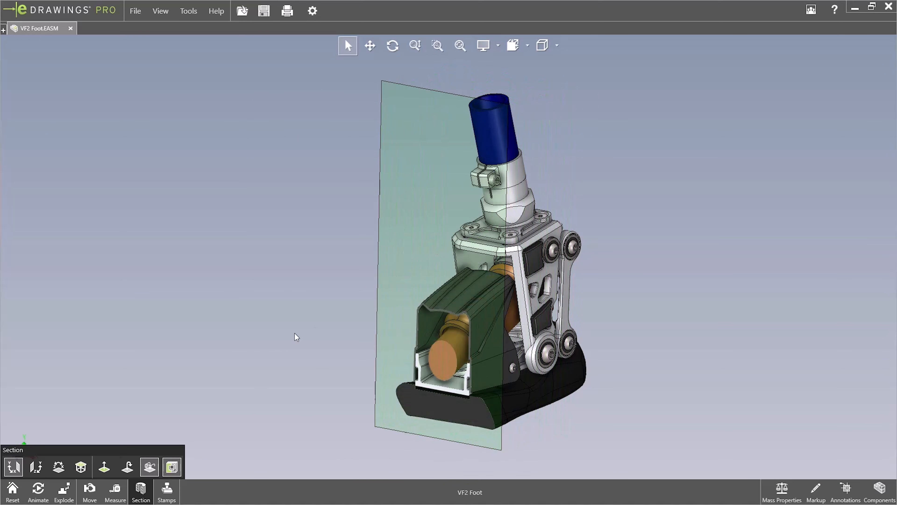
Switch the section to the YZ plane and shift it sideways through the shock and tube
left_click(35, 468)
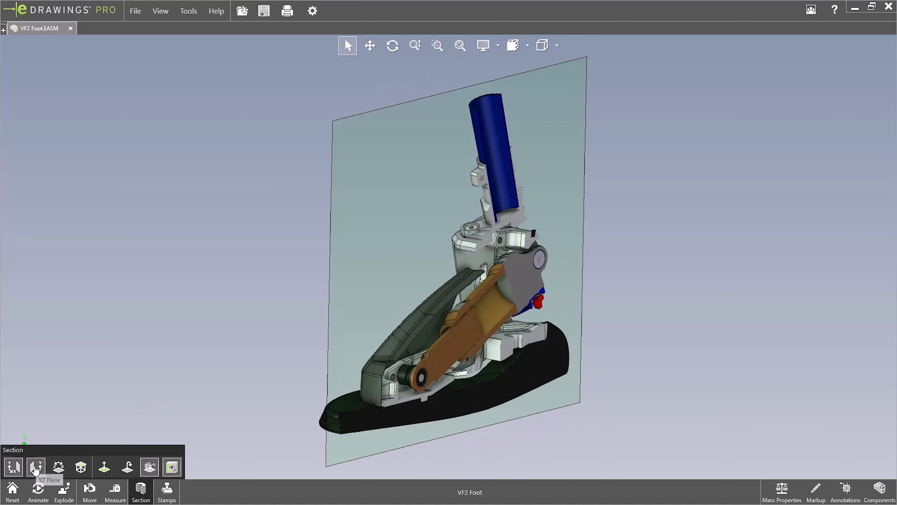
mouse_move(394, 252)
left_mouse_down()
mouse_move(434, 261)
mouse_move(376, 252)
mouse_move(407, 263)
left_mouse_up()
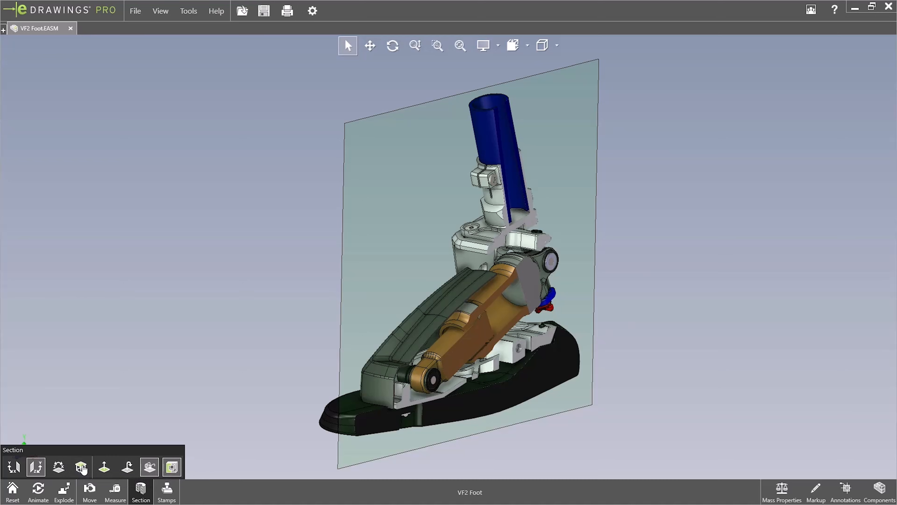
left_click_drag(421, 289, 390, 285)
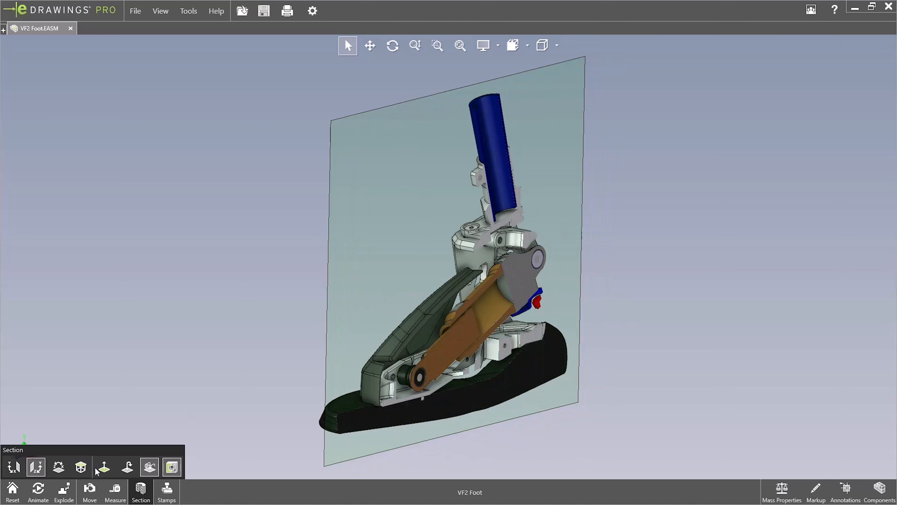
View the lengthwise section perpendicular to its plane, and flip the section to keep the opposite half
left_click(104, 469)
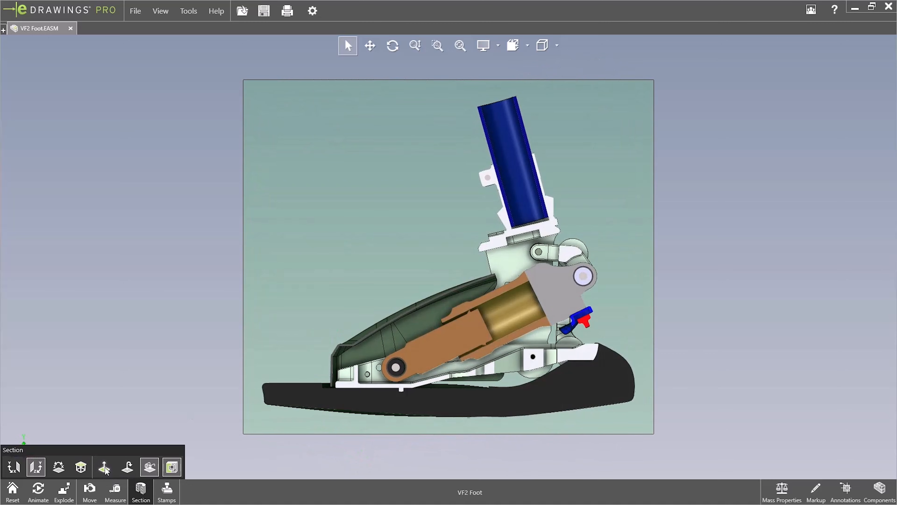
left_click(127, 467)
middle_click_drag(423, 241, 506, 302)
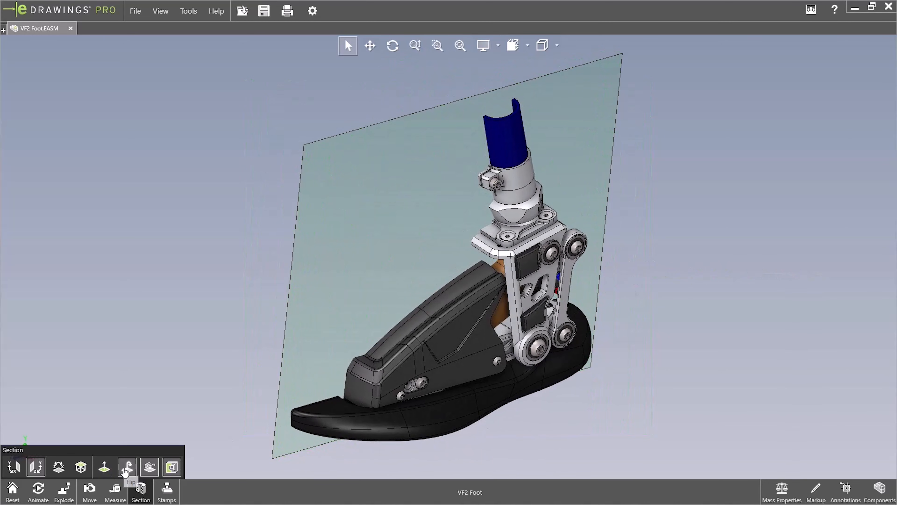
Hide the section plane, inspect the cut interior from the other side, and show the plane again
left_click(149, 468)
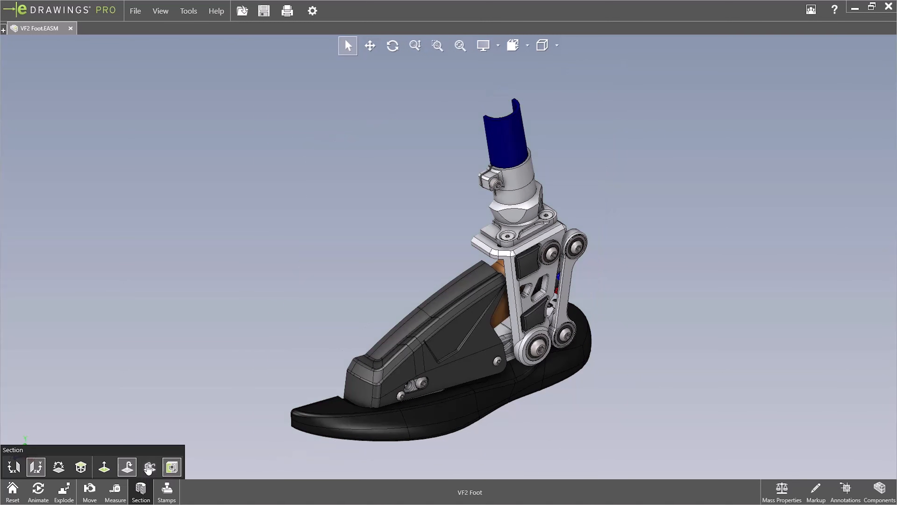
middle_click_drag(470, 295, 348, 332)
left_click(149, 466)
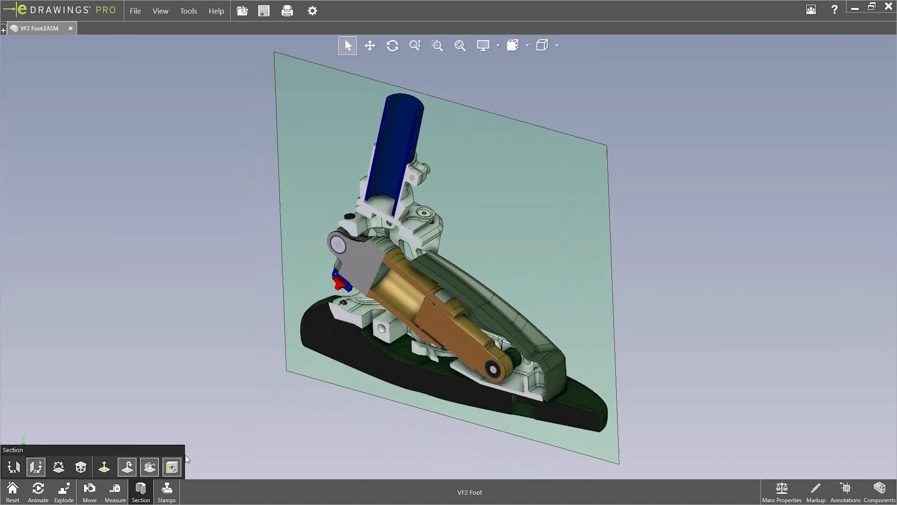
Turn off the section caps near the tube mount and shift the cutting plane through the uncapped parts
scroll(360, 225, "up", 3)
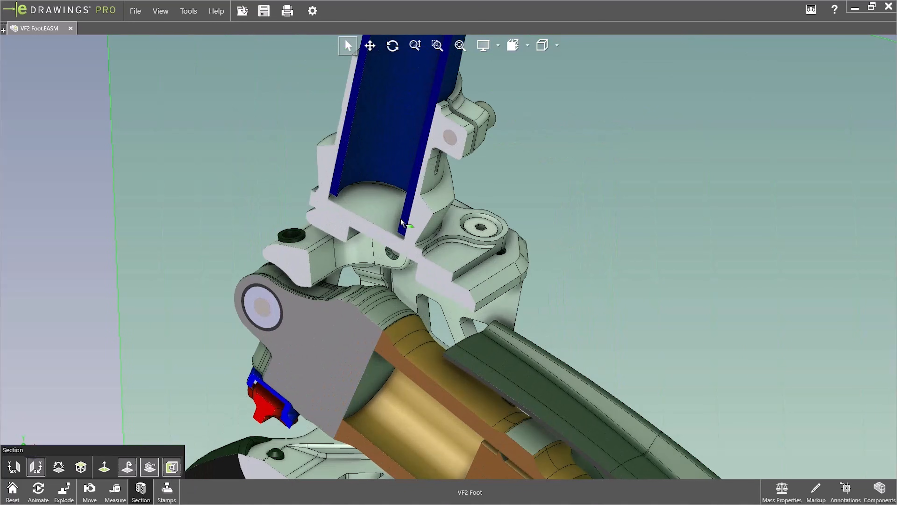
scroll(338, 279, "up", 4)
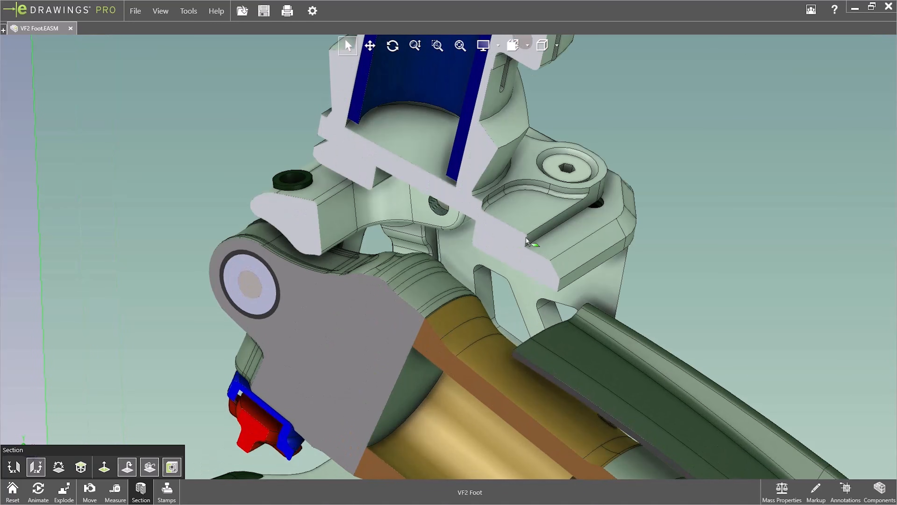
left_click(172, 467)
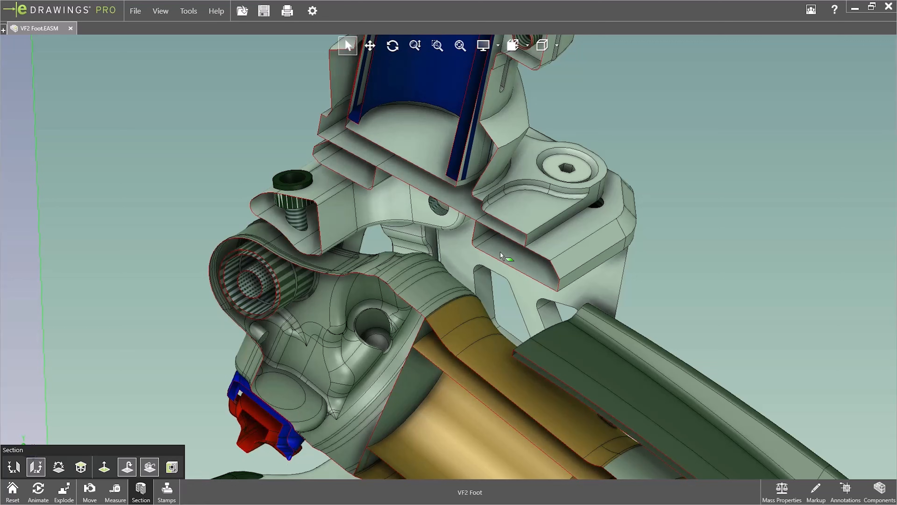
mouse_move(653, 235)
middle_mouse_down()
mouse_move(667, 196)
mouse_move(643, 225)
middle_mouse_up()
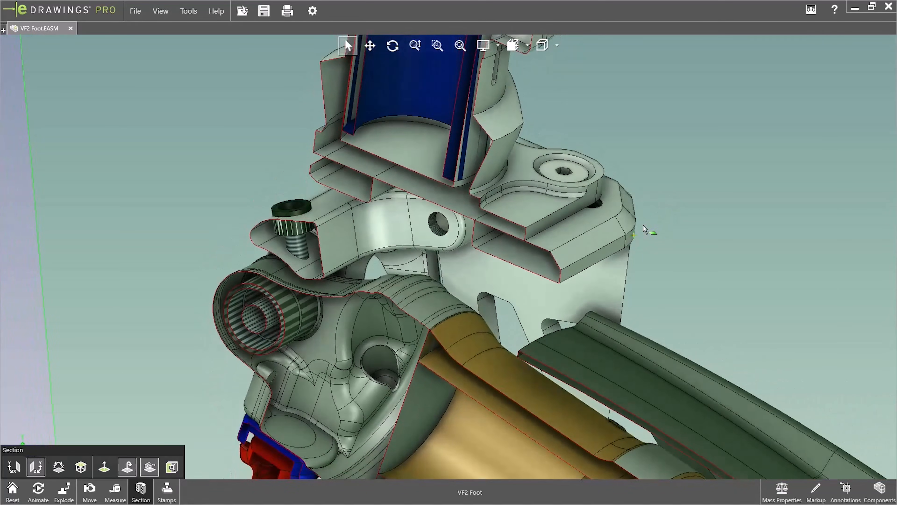
left_click_drag(585, 323, 562, 337)
scroll(544, 340, "up", 3)
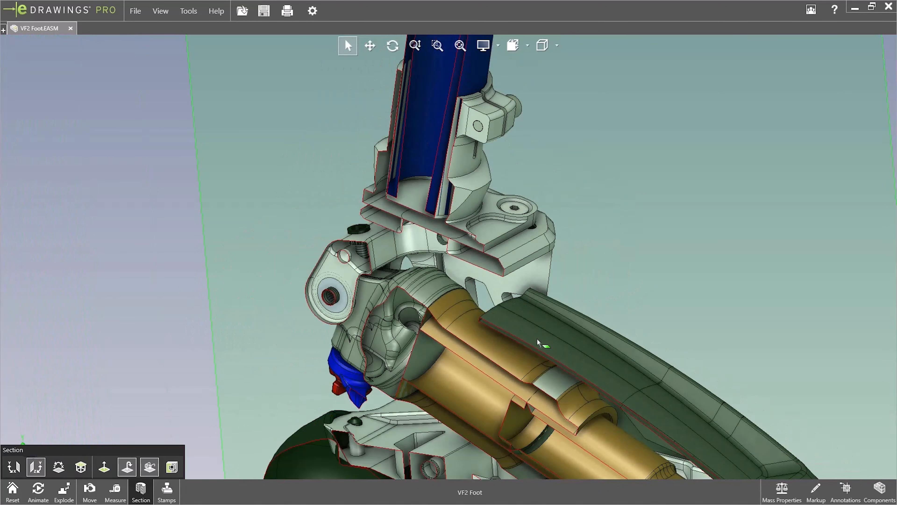
Turn the section caps back on, close the section view, and reset the model
left_click(172, 466)
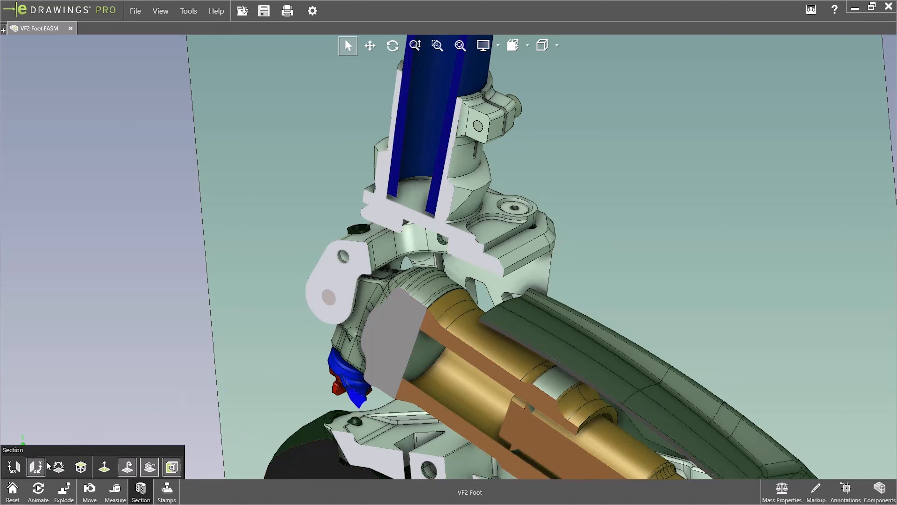
left_click(141, 491)
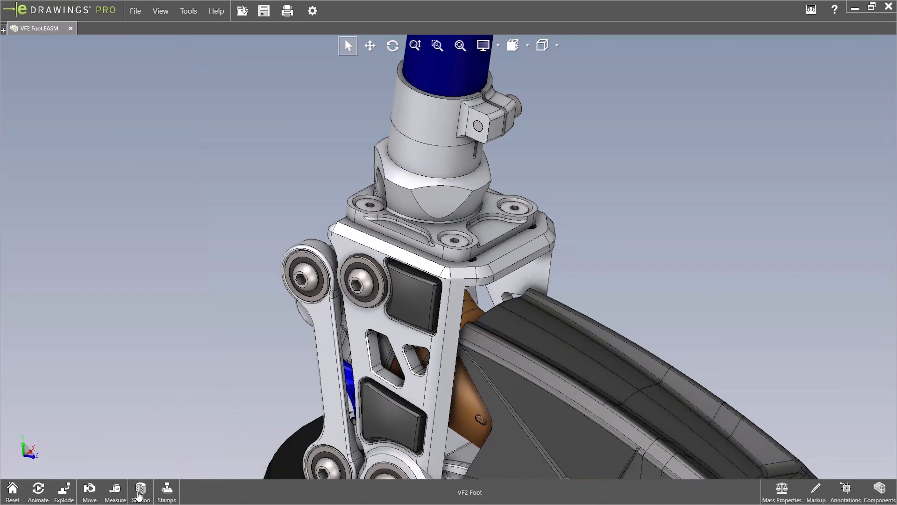
left_click(12, 488)
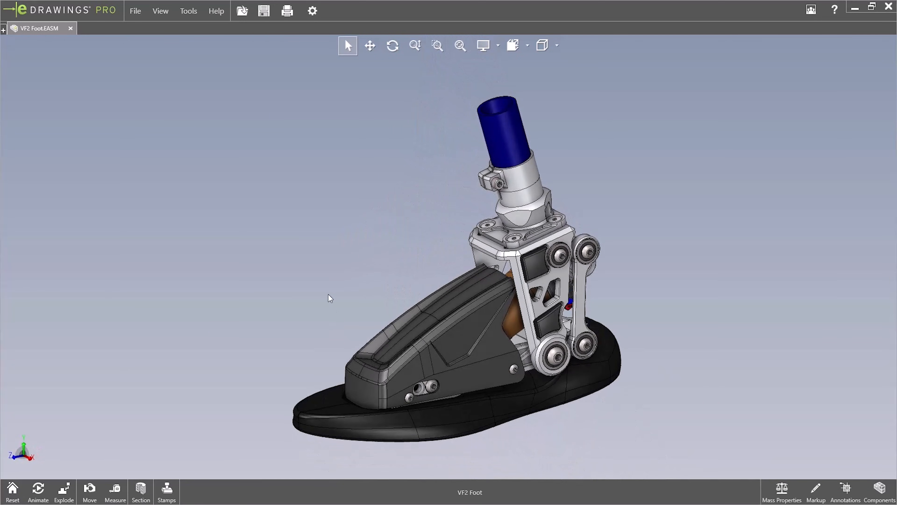
Place a NOT APPROVED stamp beside the foot and enlarge it until it spans the bracket
left_click(161, 499)
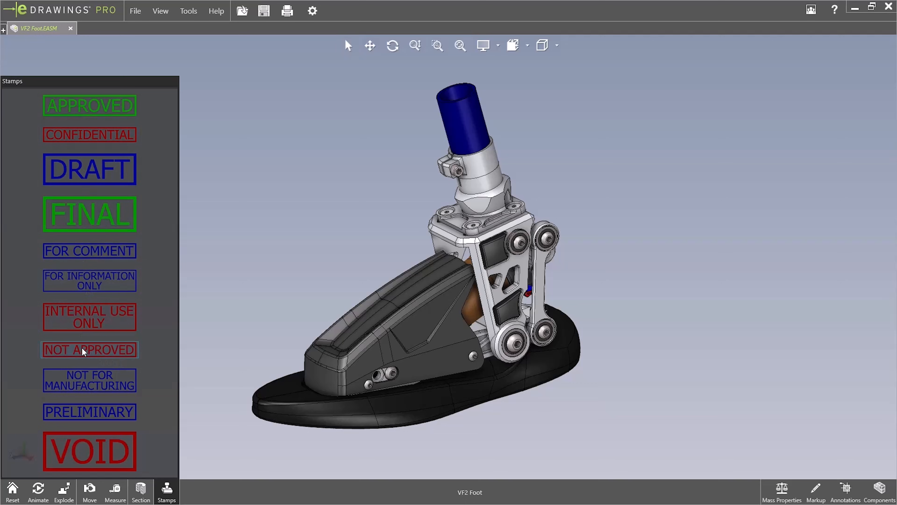
left_click_drag(86, 354, 702, 300)
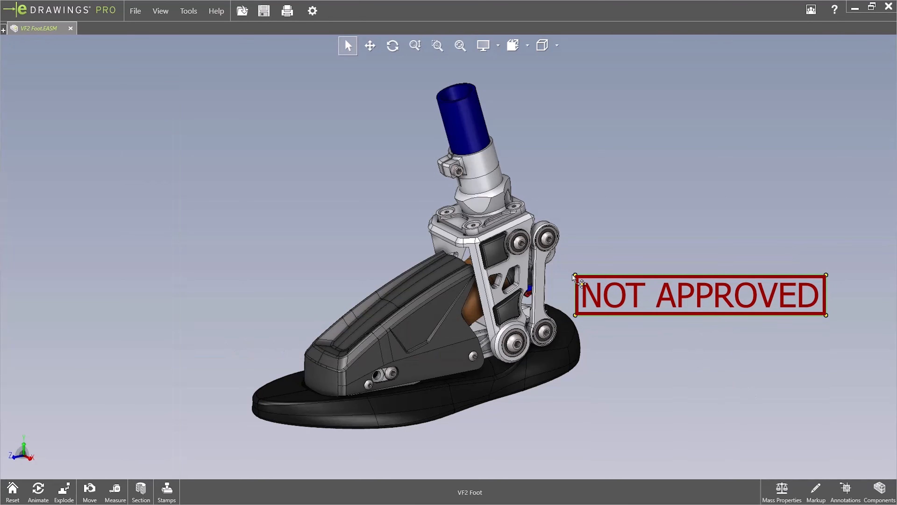
left_click_drag(577, 276, 311, 181)
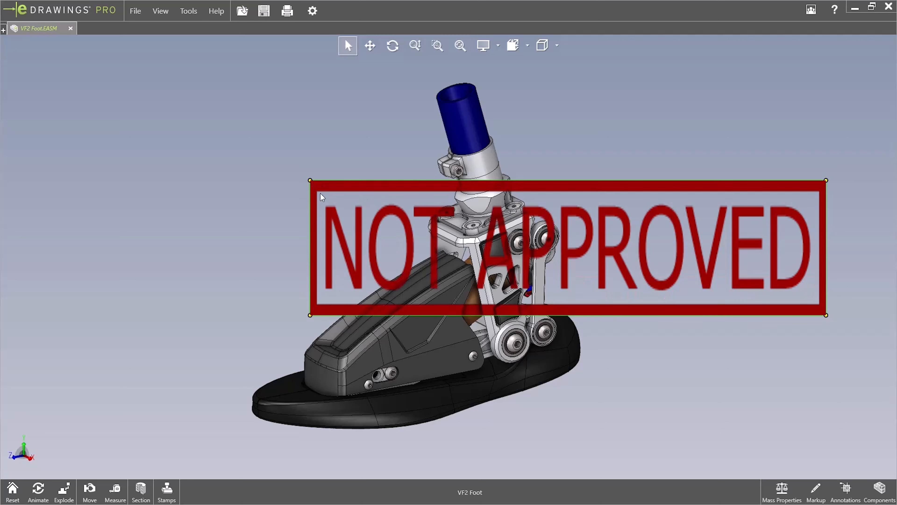
Move the NOT APPROVED stamp below the heel, shrink it clear of most of the foot, and deselect it
left_click_drag(686, 253, 733, 391)
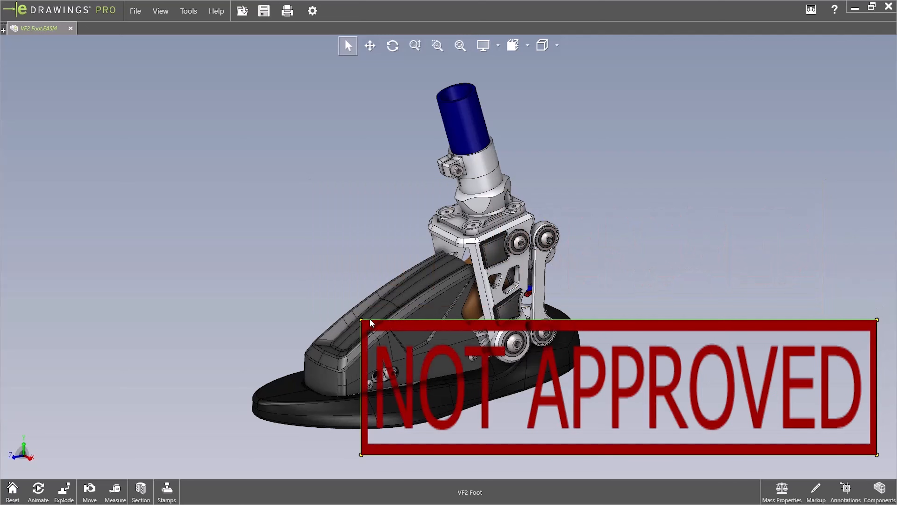
left_click_drag(361, 320, 556, 383)
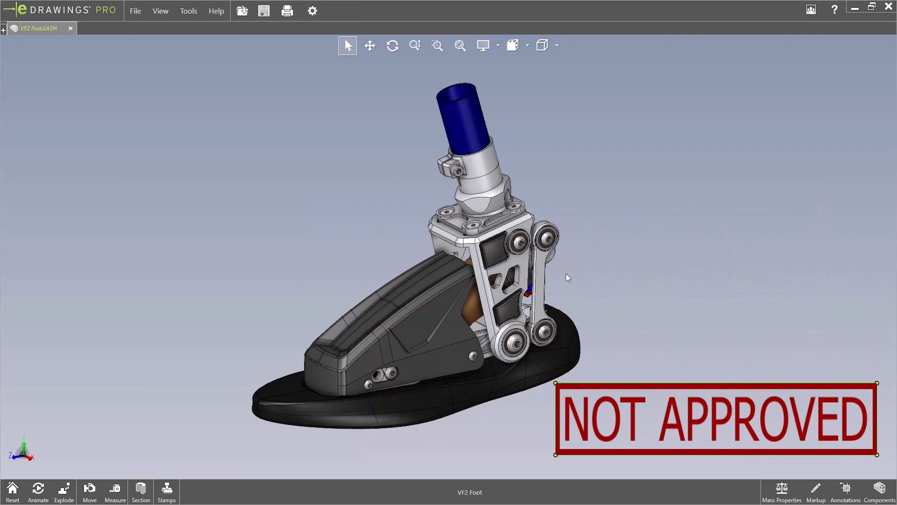
middle_click_drag(567, 274, 565, 254)
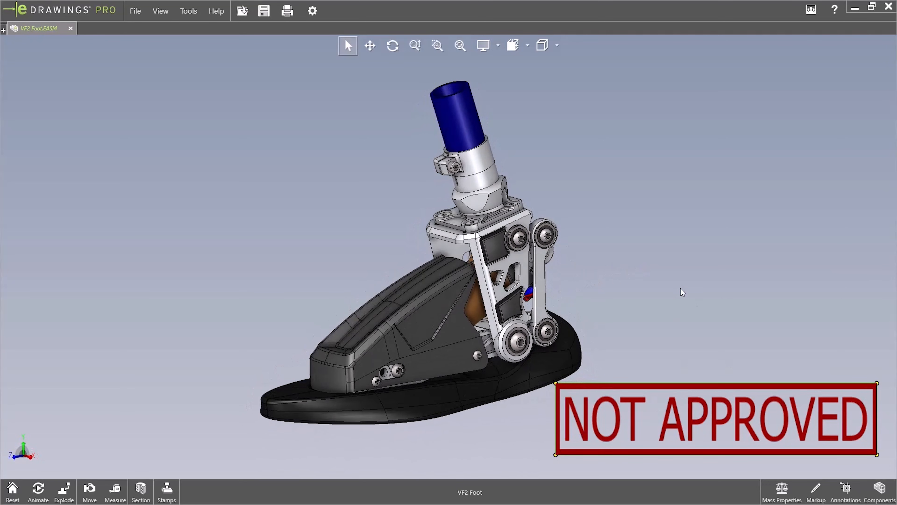
left_click(685, 300)
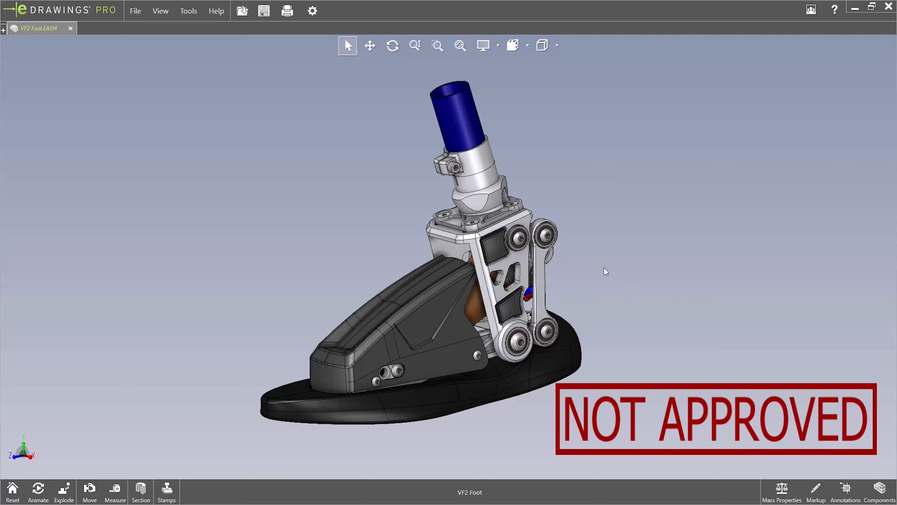
Delete the NOT APPROVED stamp beneath the heel of the foot
middle_click_drag(603, 269, 628, 276, "ctrl")
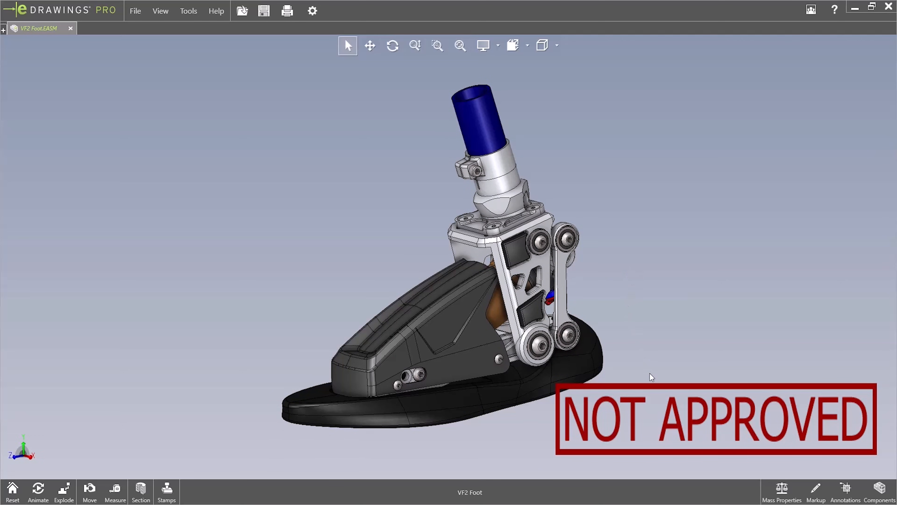
left_click(668, 406)
key("Delete")
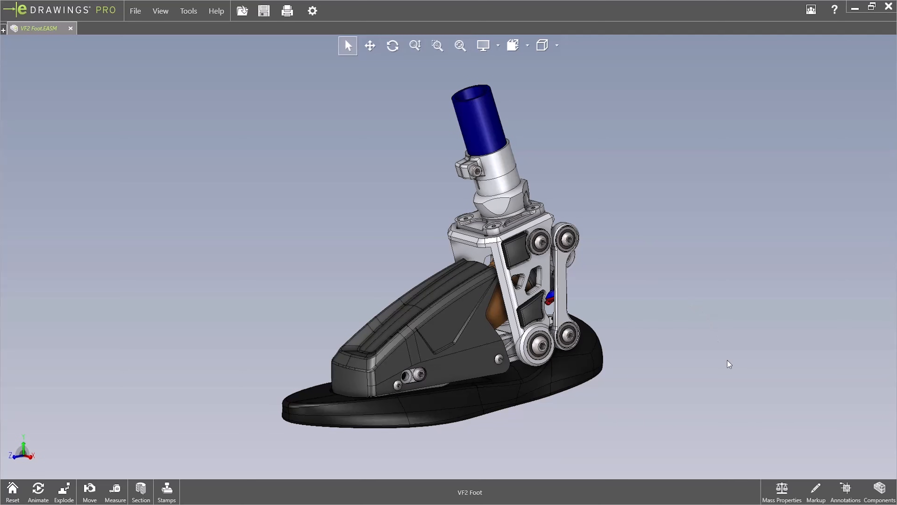
Examine the foot assembly's mass properties and the length units offered for them
left_click(786, 495)
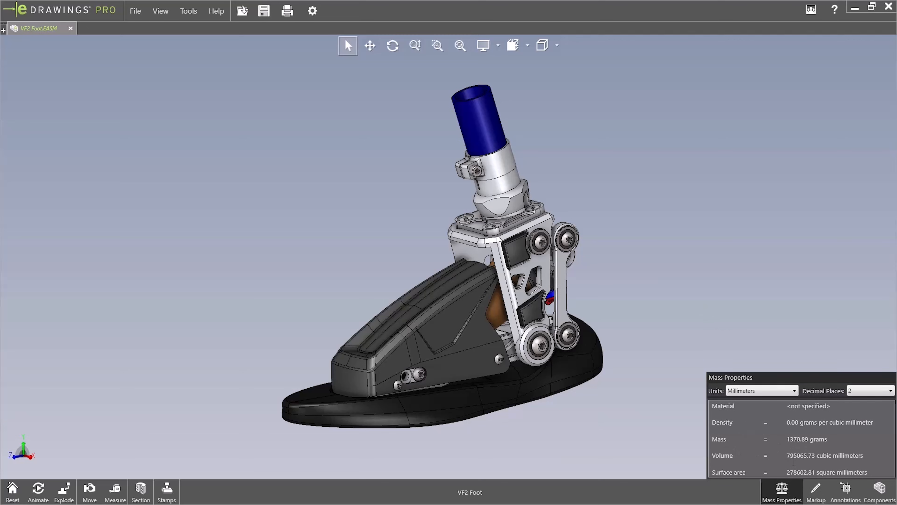
left_click(763, 391)
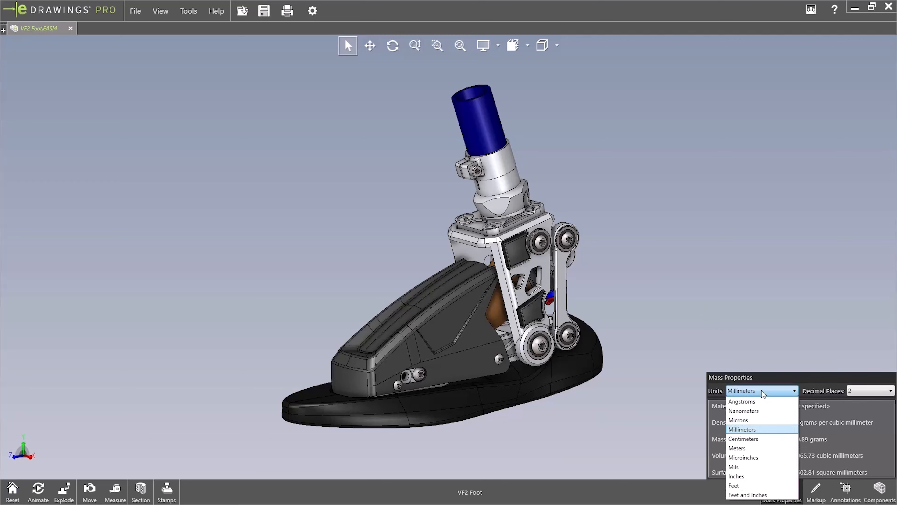
left_click(762, 390)
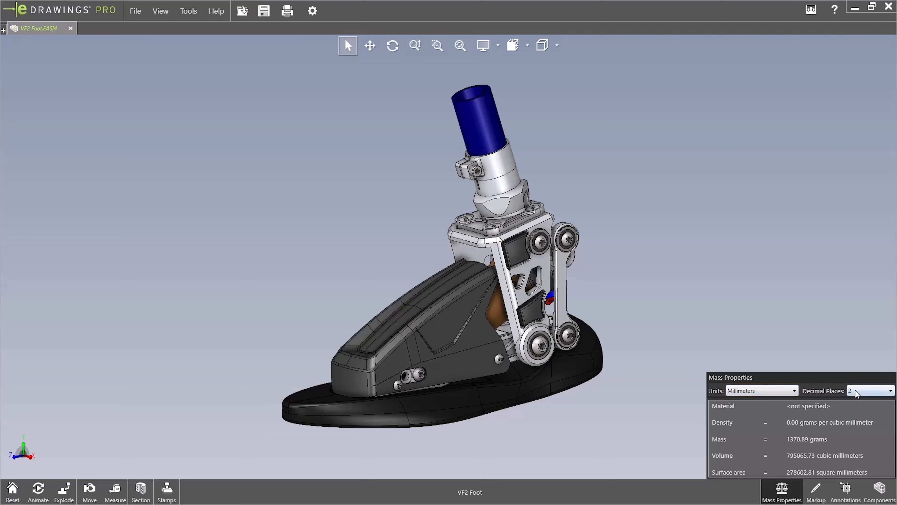
Add a cloud-with-leader markup reading "Change material" that points at the upper end of the rear upright linkage
left_click(817, 490)
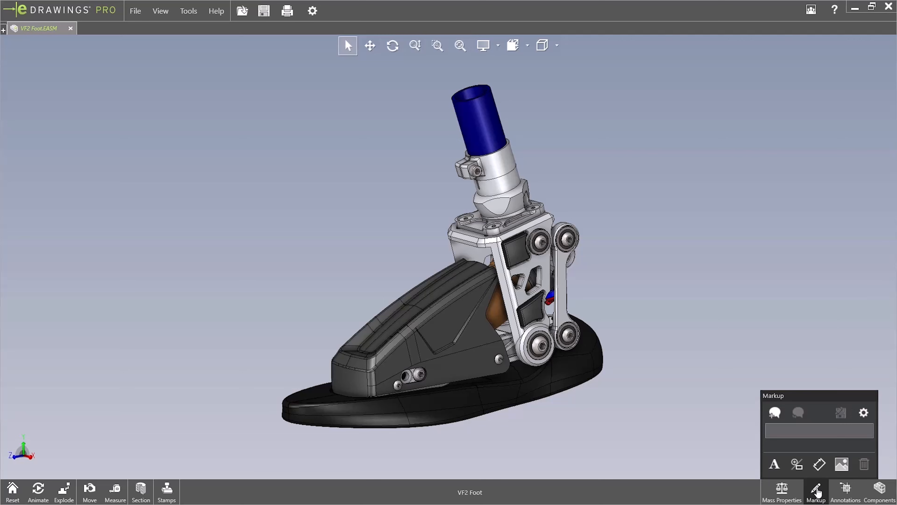
left_click(774, 464)
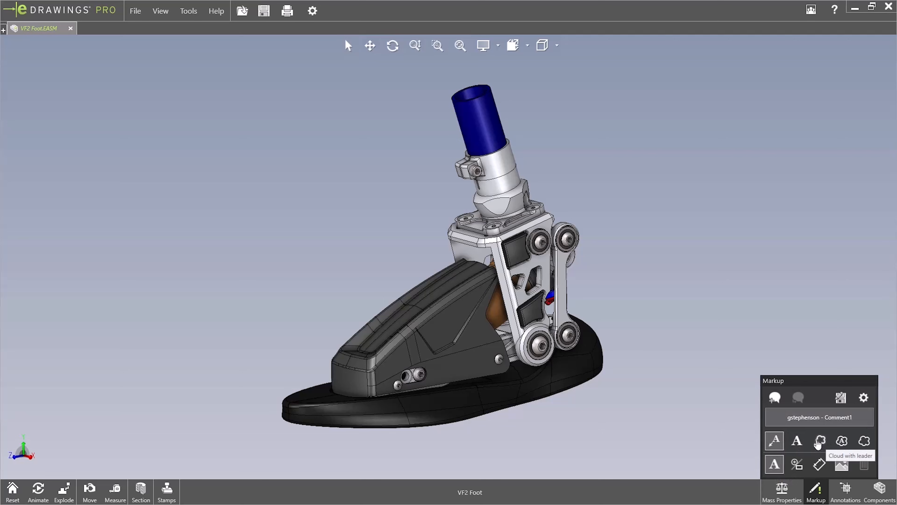
left_click(819, 440)
left_click(572, 240)
left_click(626, 177)
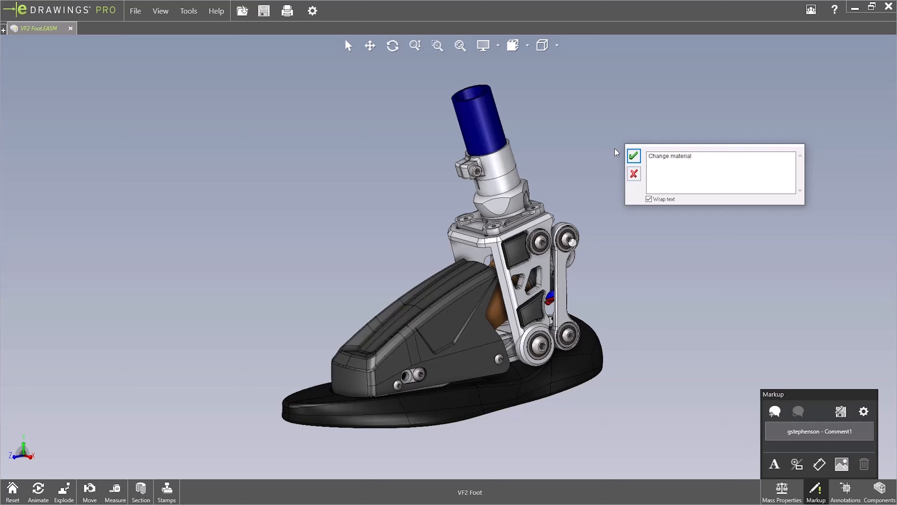
left_click(634, 156)
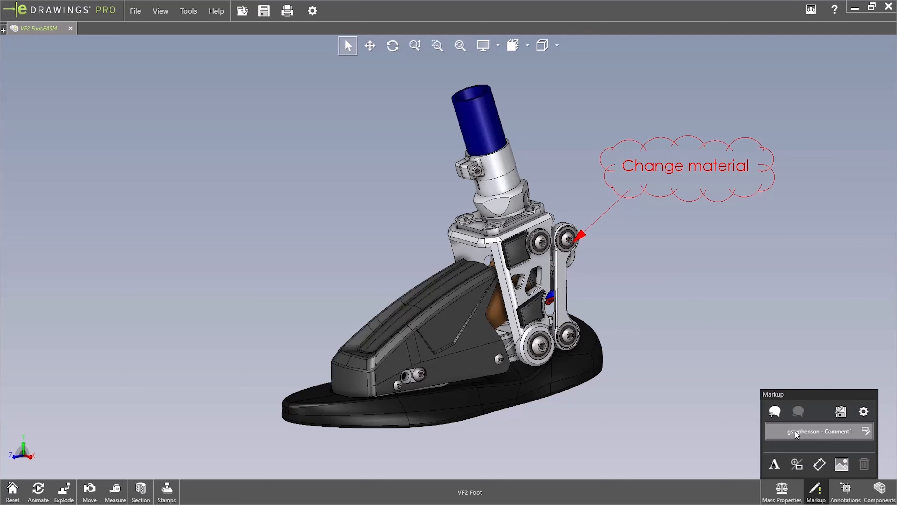
Draw a closed freehand spline markup around the rear upright linkage and the adjacent pivot bearings
left_click(799, 465)
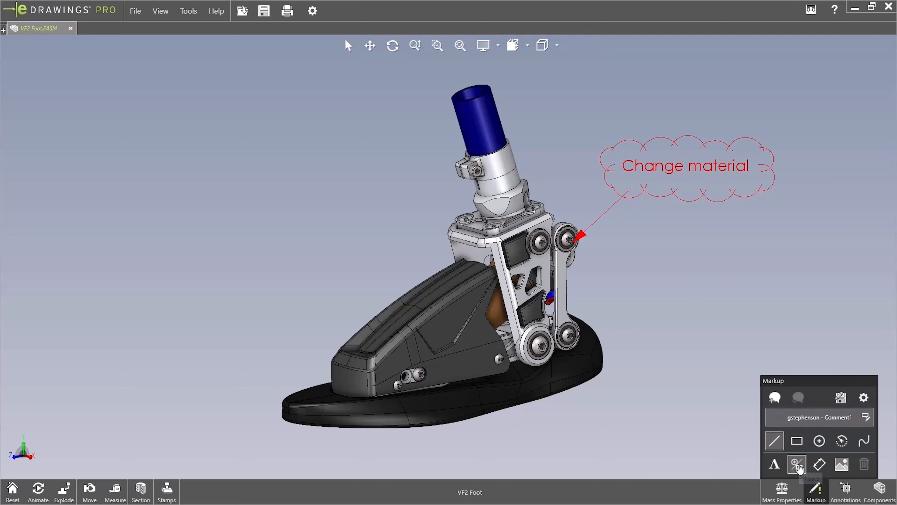
left_click(864, 441)
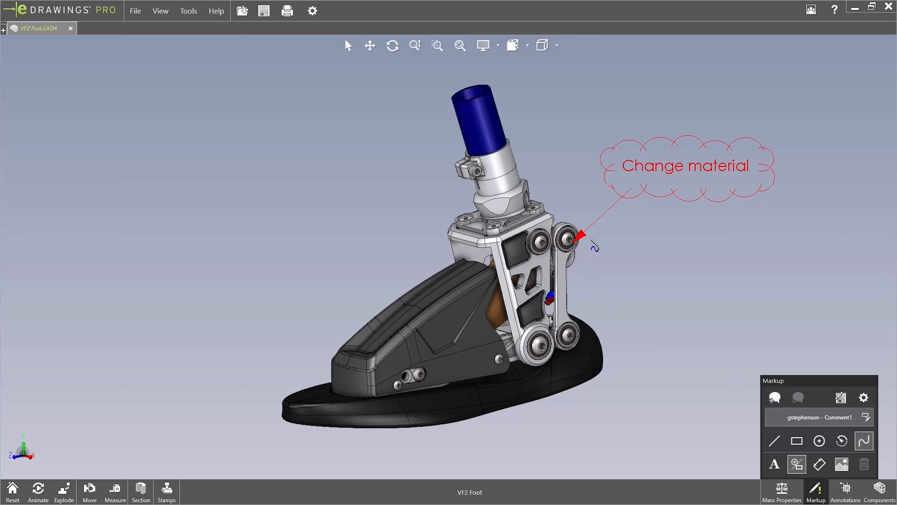
mouse_move(591, 240)
left_mouse_down()
mouse_move(582, 290)
mouse_move(589, 328)
mouse_move(508, 352)
mouse_move(547, 212)
mouse_move(588, 203)
mouse_move(593, 242)
mouse_move(633, 260)
left_mouse_up()
key("Escape")
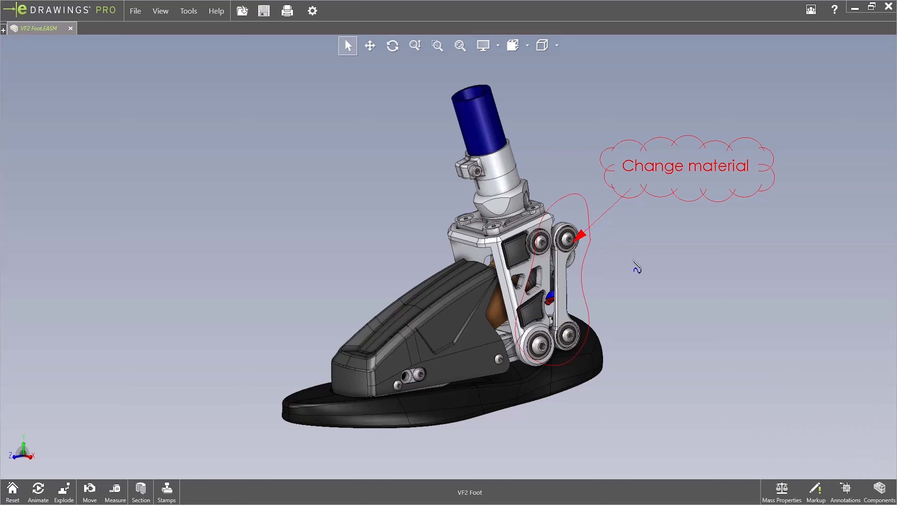
Add a markup dimension between the two screws on the foot guard's side and replace its text with "Increase to 75mm"
left_click(820, 494)
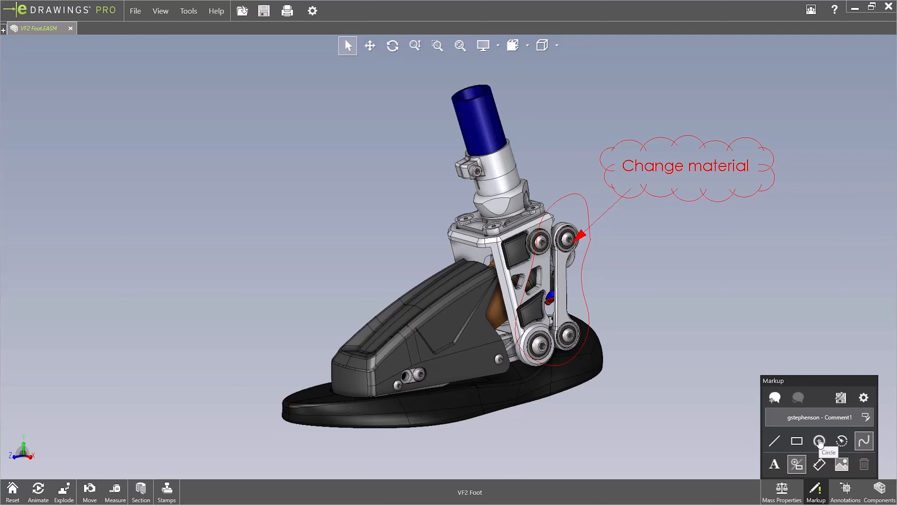
left_click(819, 464)
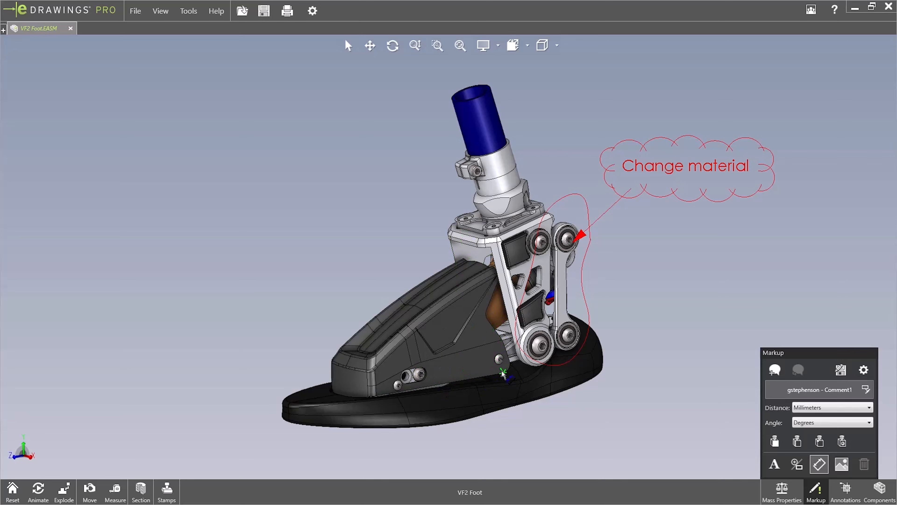
left_click(500, 361)
left_click(420, 376)
left_click(563, 430)
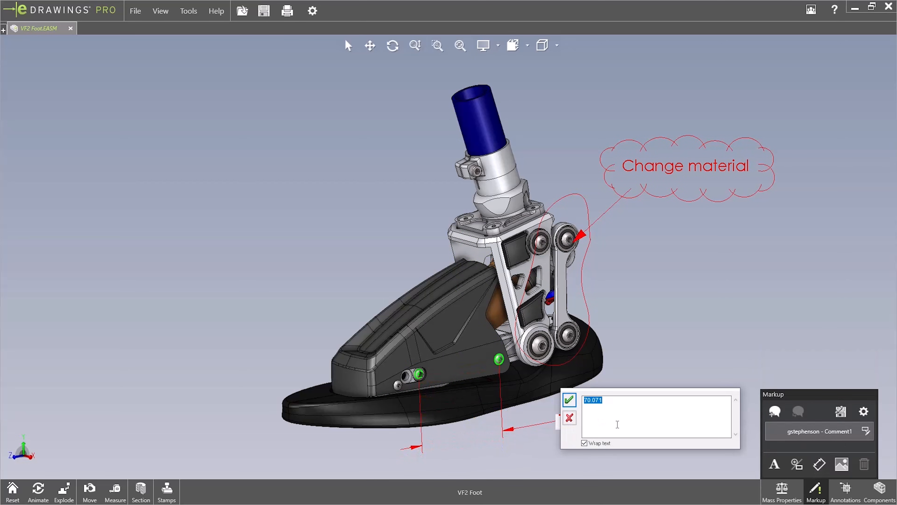
type("INcrease to 75mm")
left_click(589, 400)
key("BackSpace")
type("ncrease to 75mm")
left_click(569, 401)
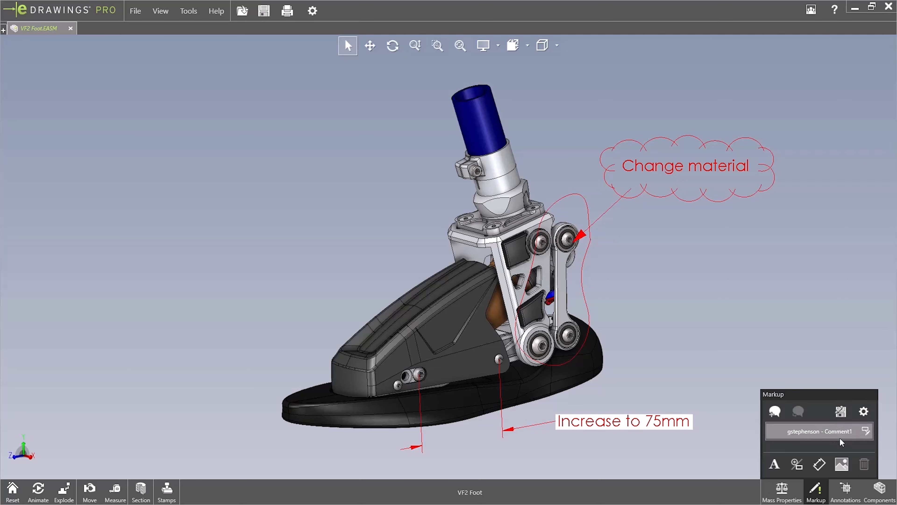
Check which annotation views are available for the assembly
left_click(843, 417)
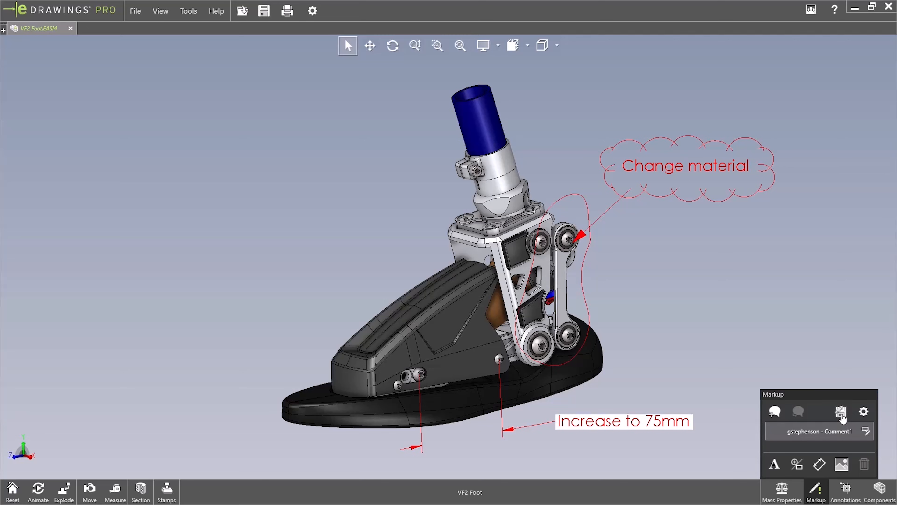
left_click(846, 489)
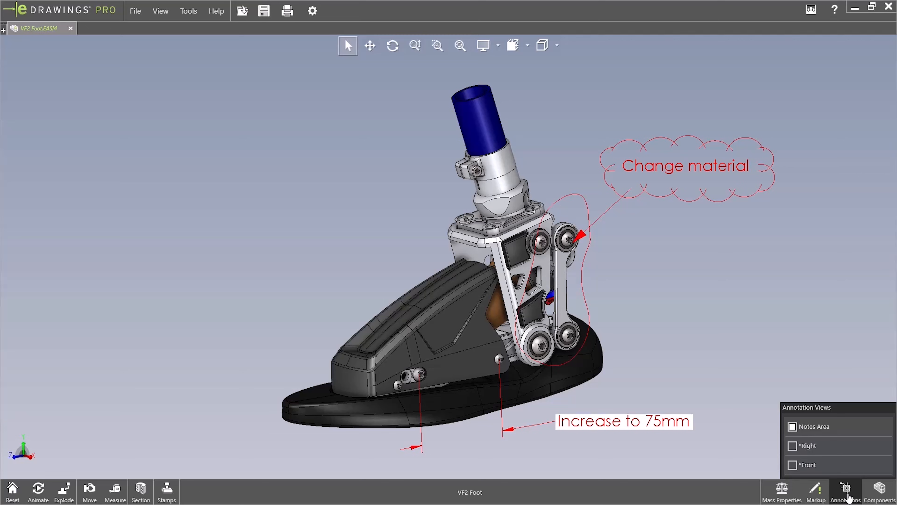
Browse the component list up to its beginning and collapse the Main Linkage Assembly and Fox Float DPS Shock subassemblies
left_click(879, 494)
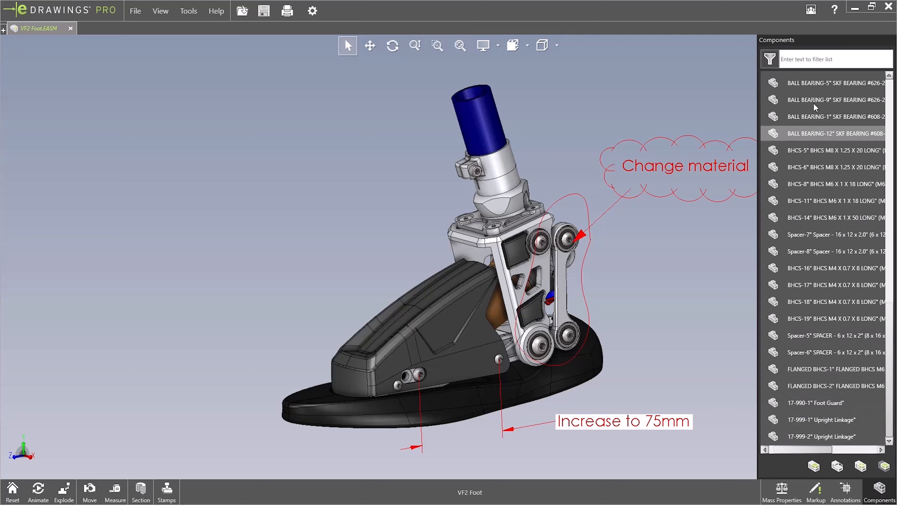
scroll(807, 91, "up", 2)
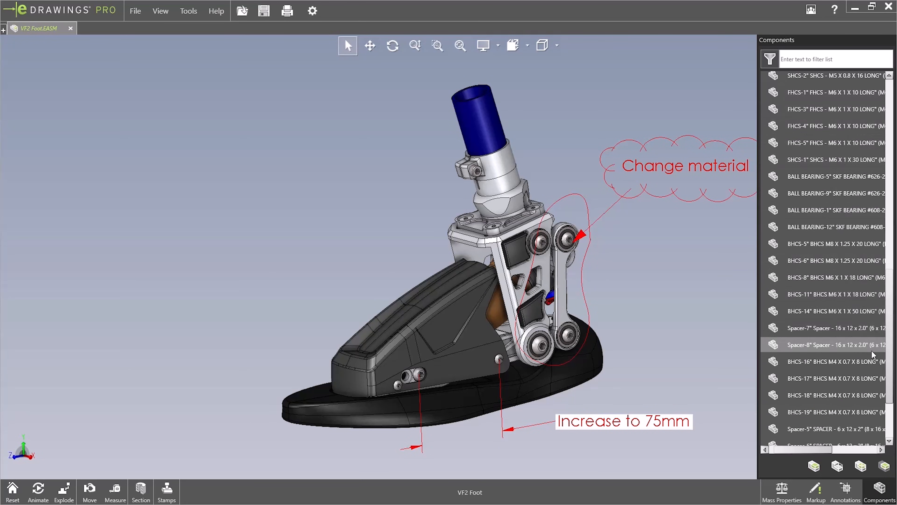
scroll(892, 383, "up", 1)
scroll(892, 383, "up", 15)
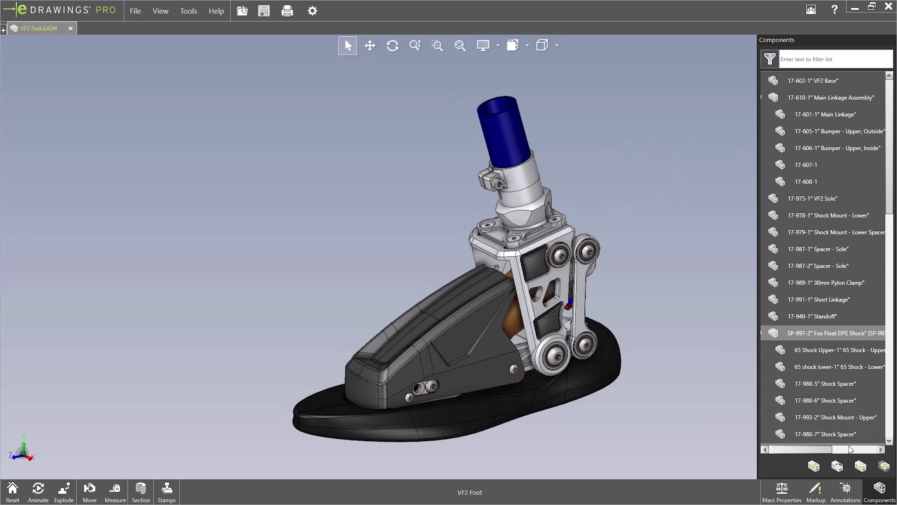
left_click_drag(799, 449, 791, 450)
left_click(771, 98)
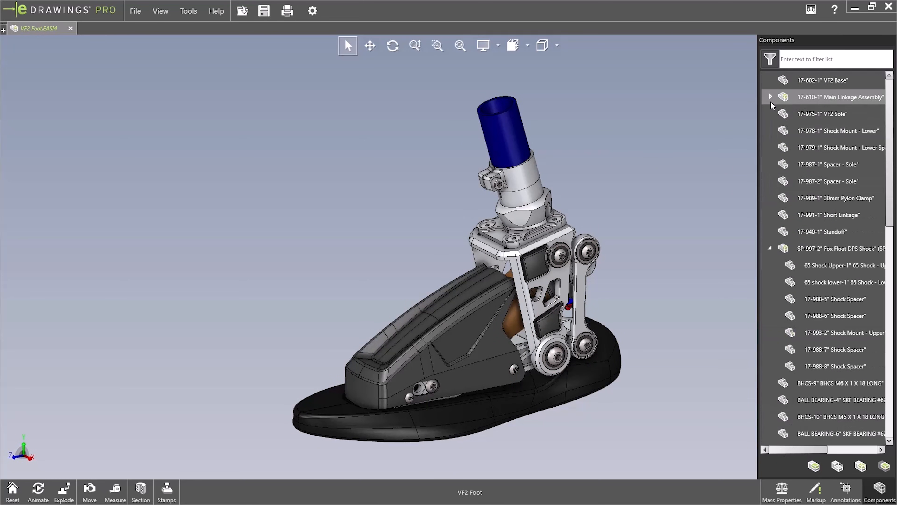
left_click(770, 247)
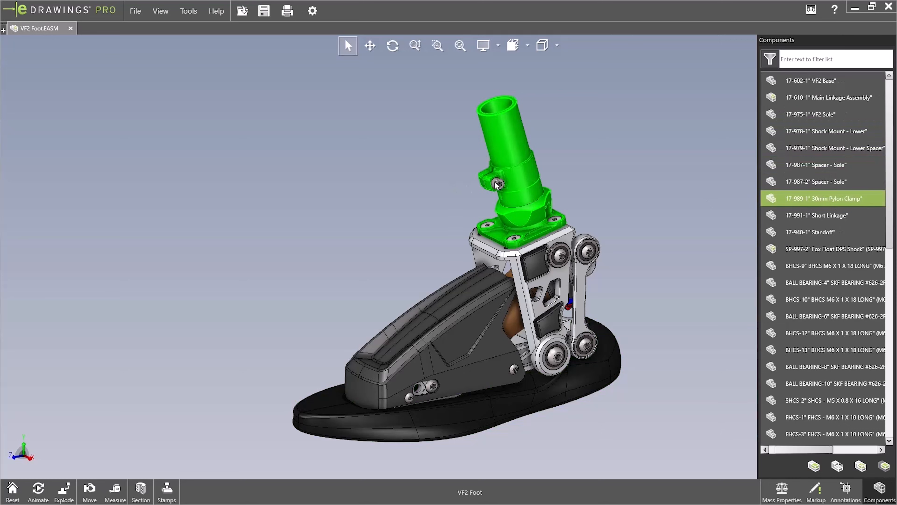
Locate the upright linkage in the component list by picking it in the model, and clear the selection
mouse_move(527, 217)
middle_mouse_down()
mouse_move(624, 219)
mouse_move(541, 219)
middle_mouse_up()
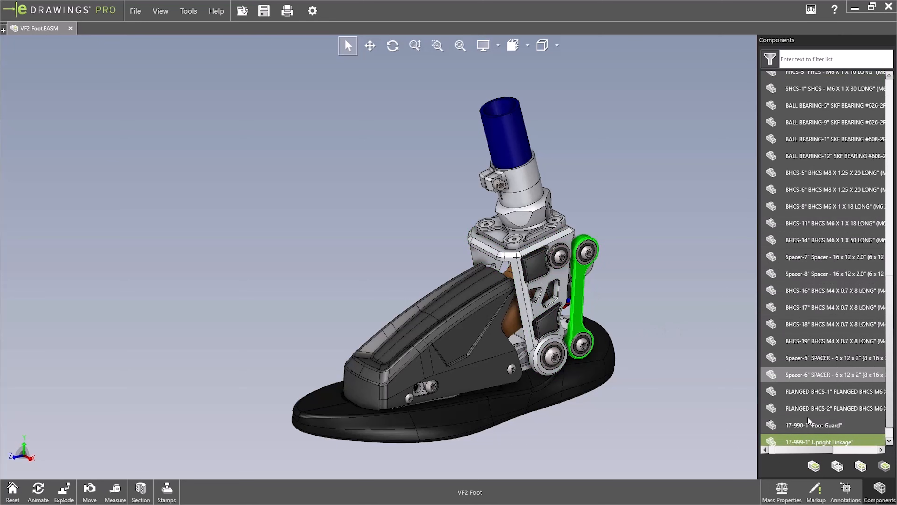
mouse_move(787, 452)
left_mouse_down()
mouse_move(839, 453)
mouse_move(780, 452)
left_mouse_up()
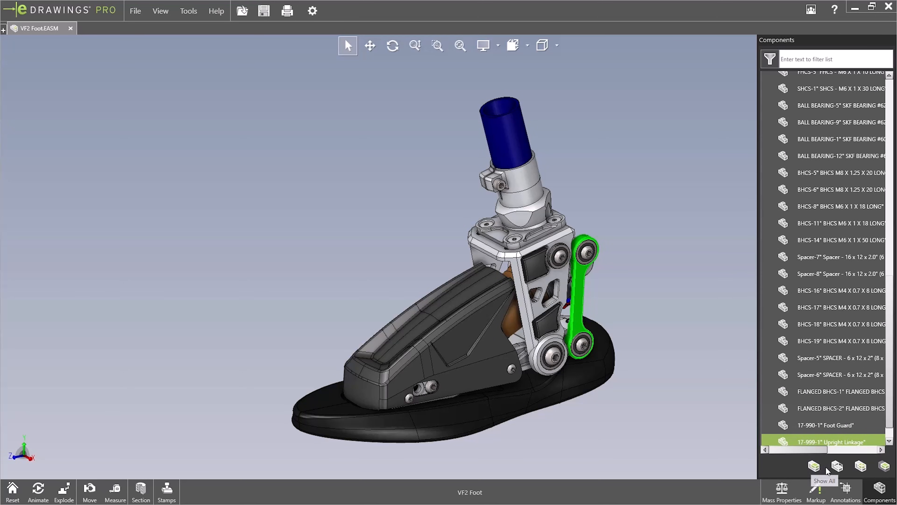
left_click(650, 297)
Hide the Foot Guard and the VF2 Sole to expose the shock and base
right_click(484, 319)
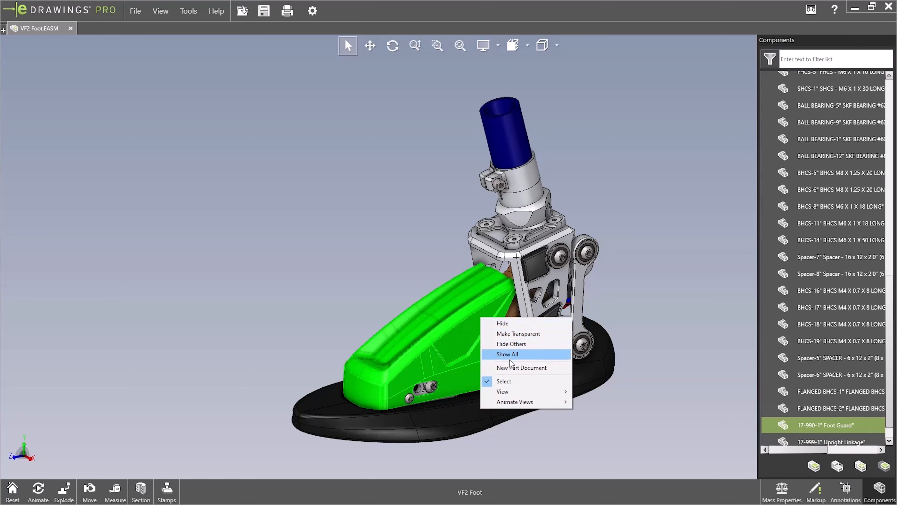
left_click(508, 322)
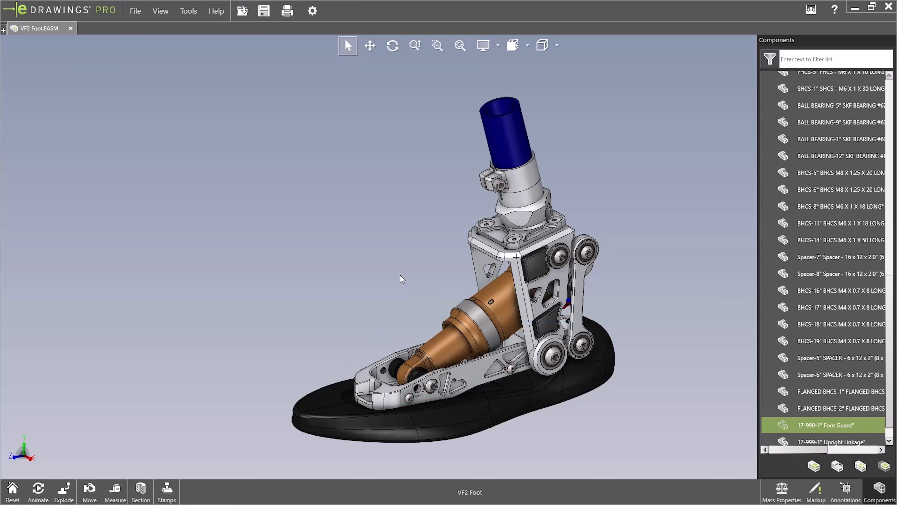
right_click(517, 404)
left_click(545, 410)
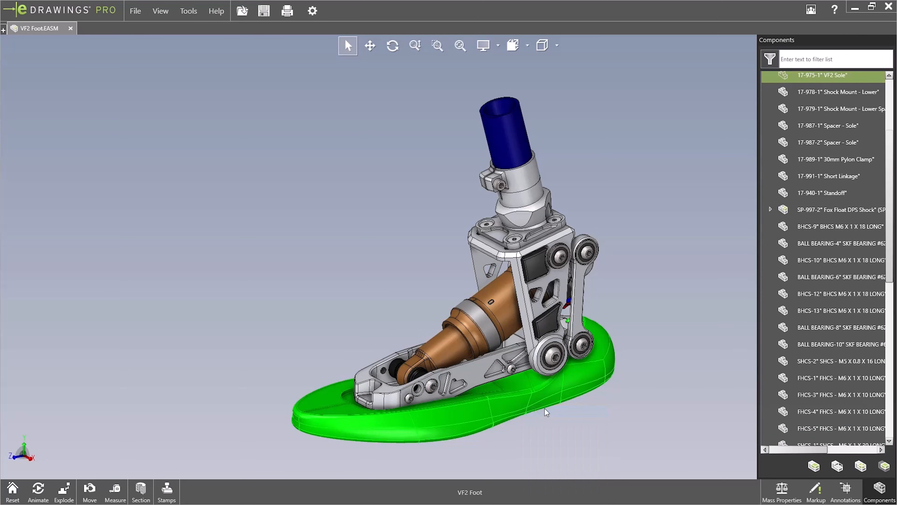
left_click(665, 258)
middle_click_drag(583, 297, 552, 288)
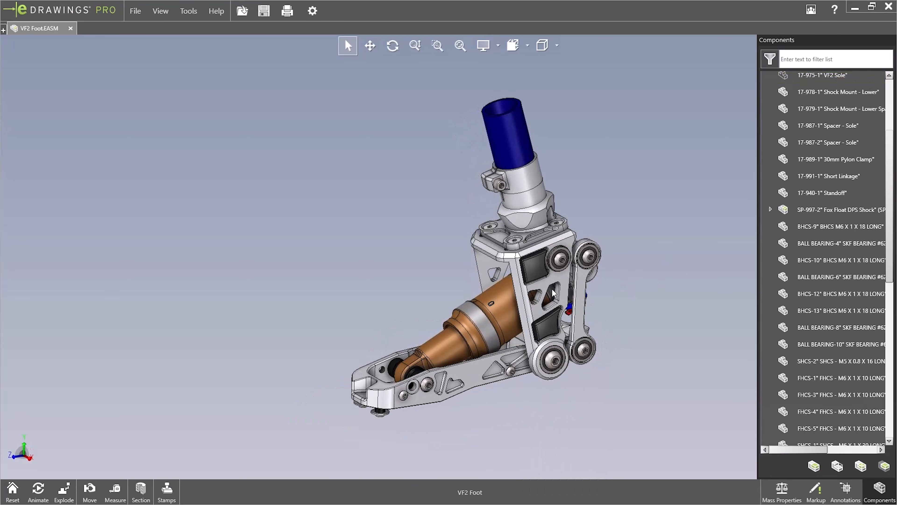
Isolate the upper and lower shock bodies by hiding all other components, and inspect them up close
right_click(499, 310)
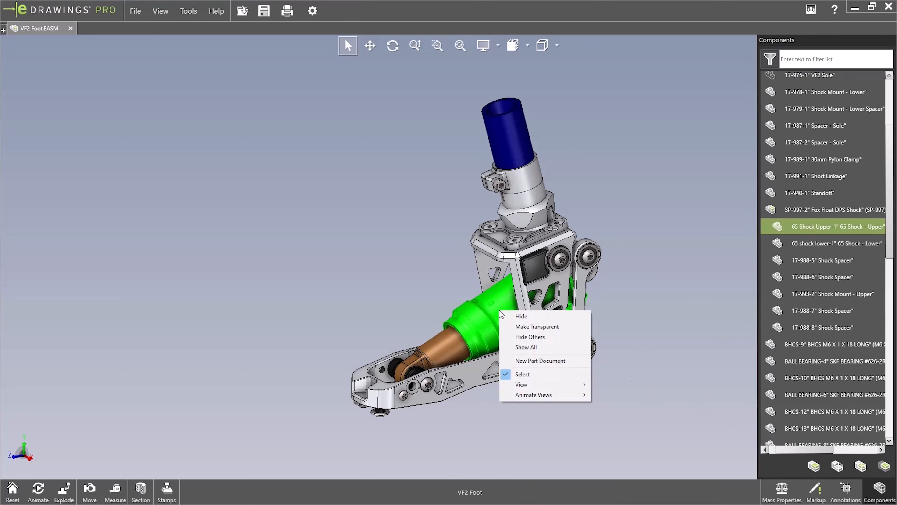
left_click(447, 345, "ctrl")
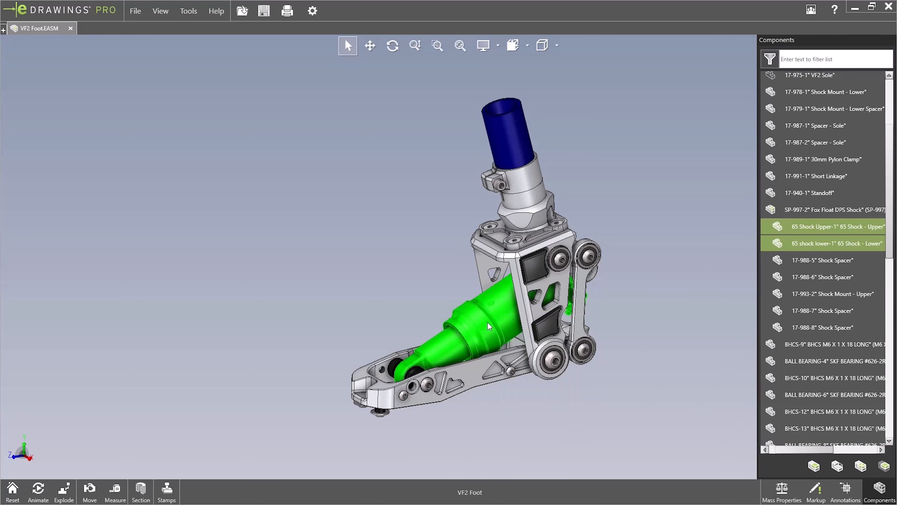
right_click(499, 315)
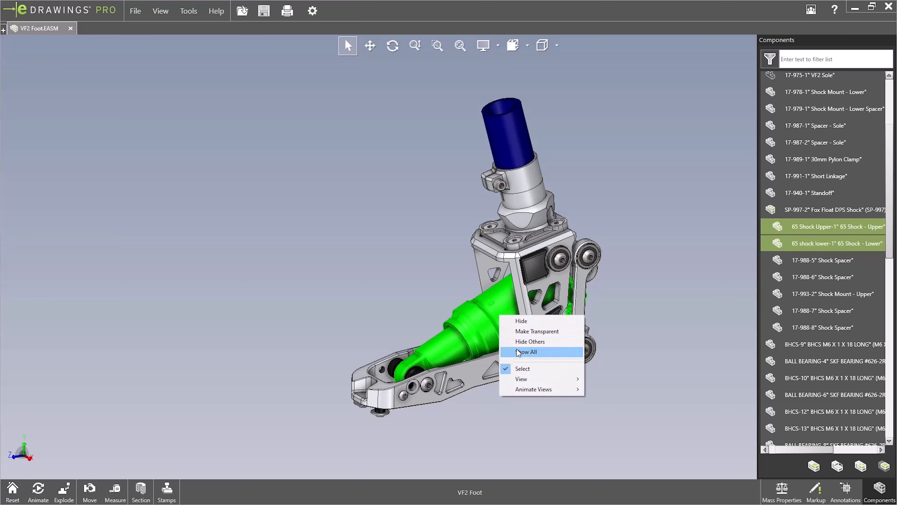
left_click(521, 341)
middle_click_drag(522, 338, 474, 285)
scroll(521, 315, "down", 3)
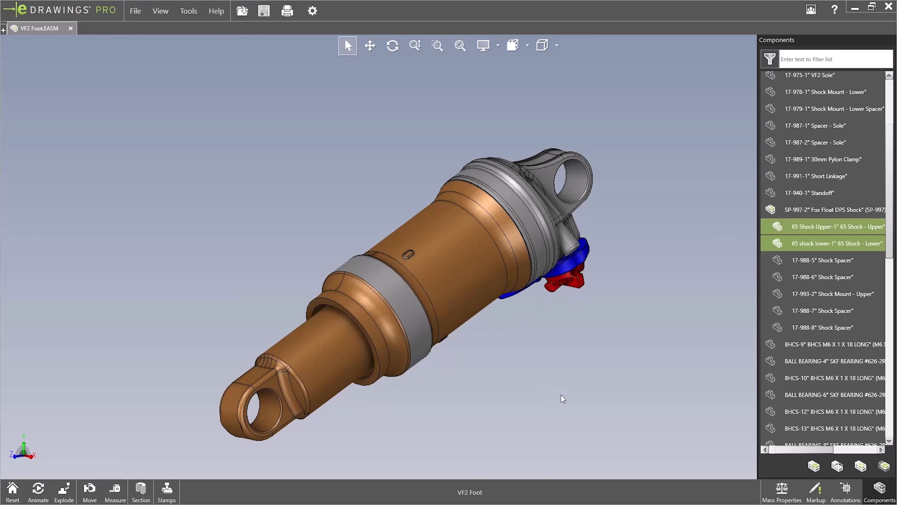
Show all components of the foot assembly again and reset the model view
left_click(812, 471)
double_click(611, 262)
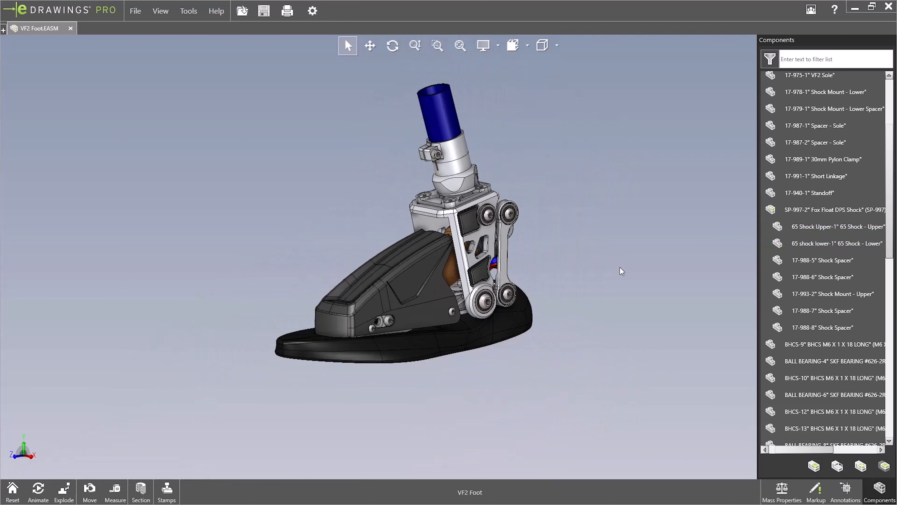
left_click(12, 489)
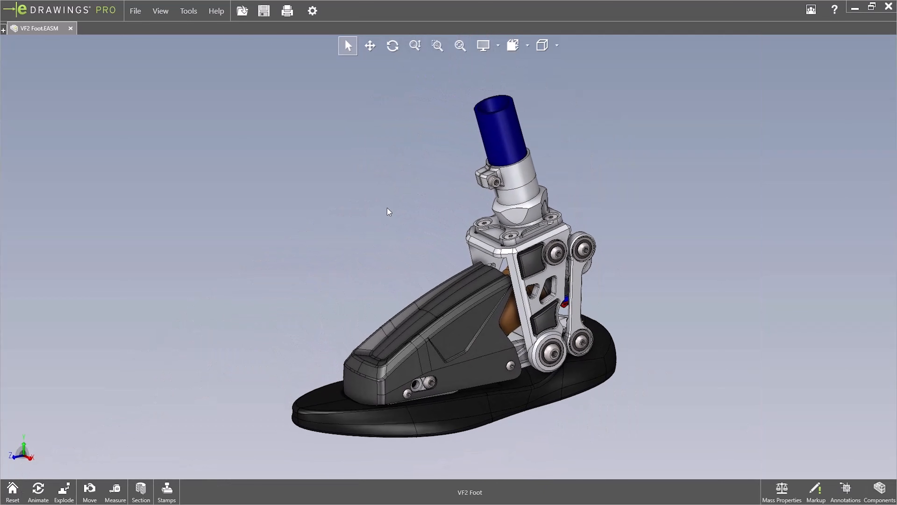